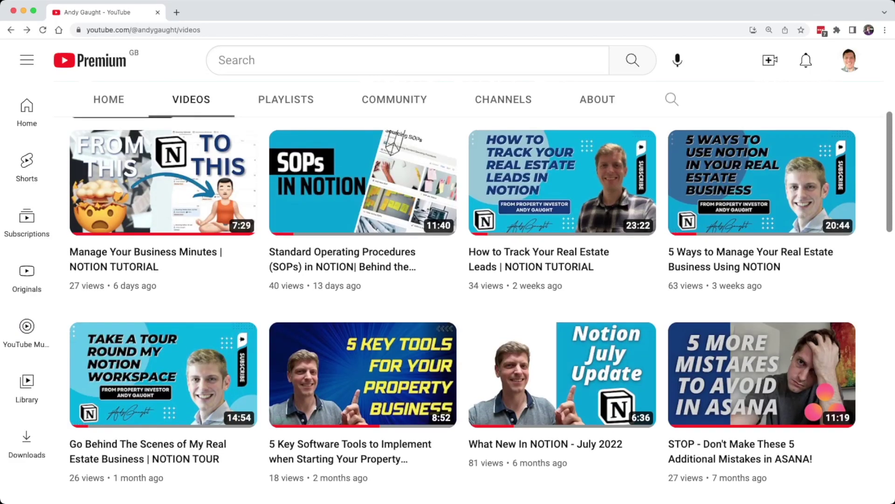
Go to SOURCING DATABASES in the Sourcing teamspace, then hide the sidebar for full width
scroll(462, 302, "up", 2)
scroll(462, 302, "up", 3)
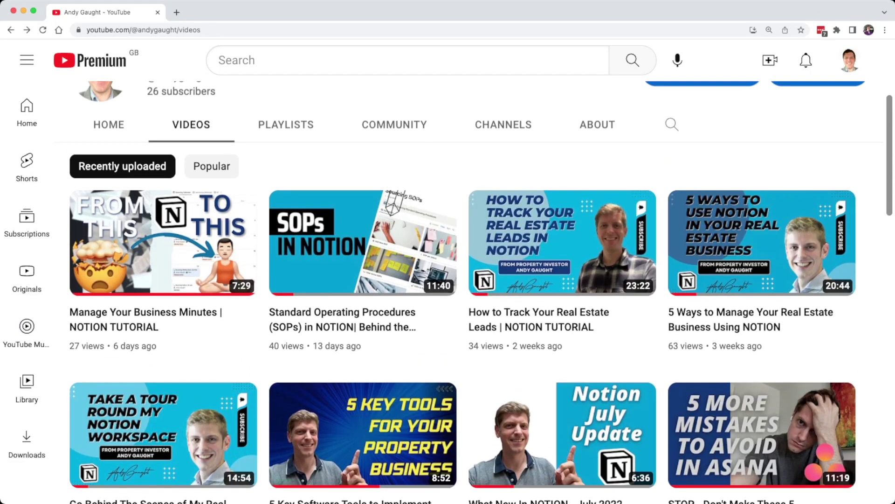
scroll(463, 302, "up", 3)
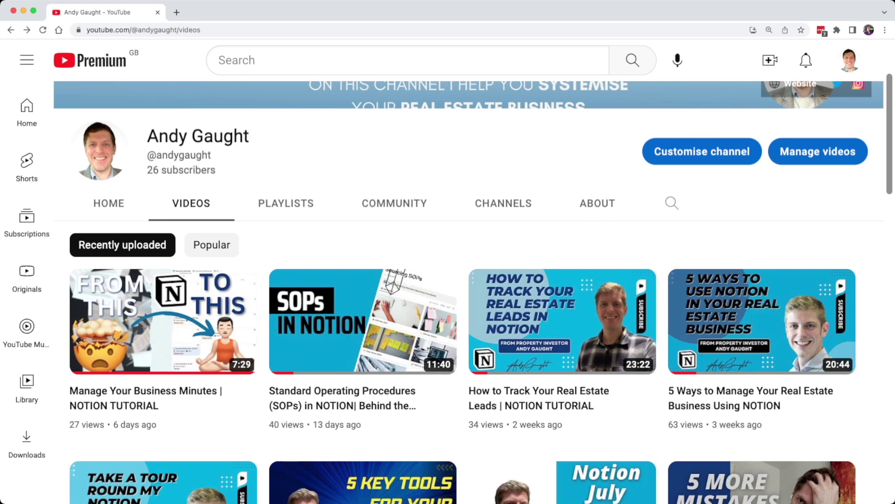
scroll(462, 302, "up", 2)
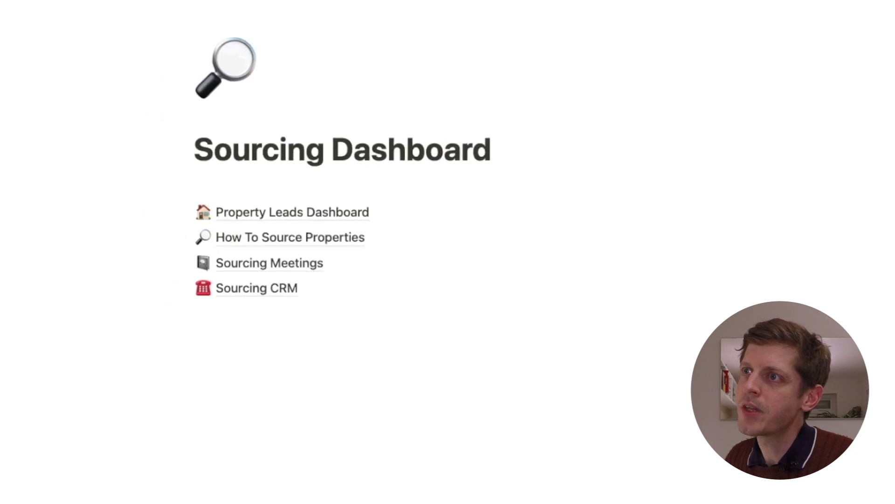
key("super+backslash")
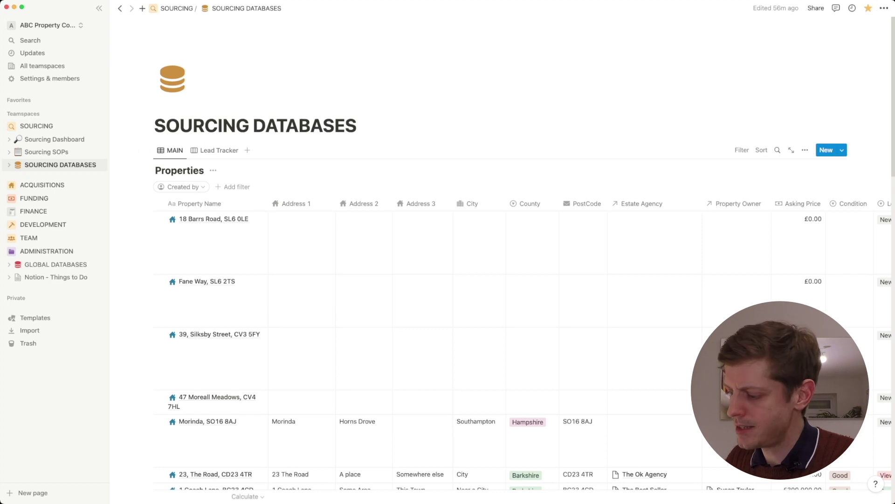
key("super+backslash")
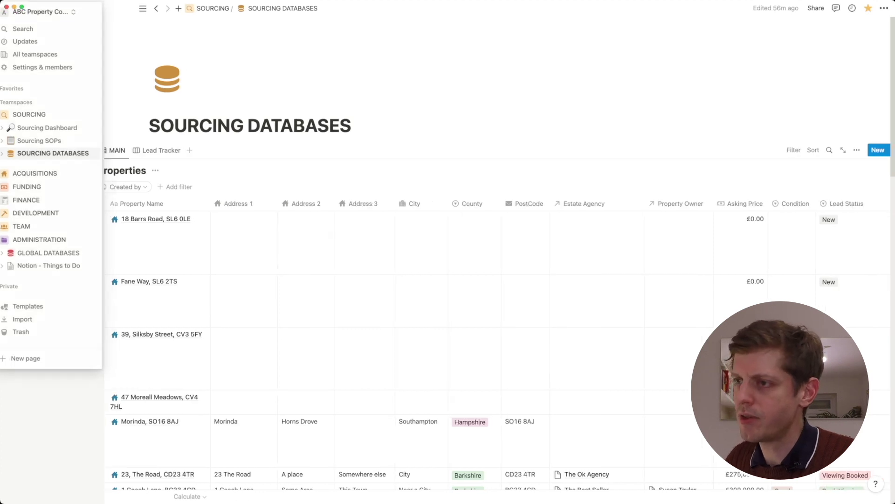
Scroll down to the Property Owners table and start an empty block beneath it
scroll(448, 269, "down", 6)
scroll(448, 252, "down", 15)
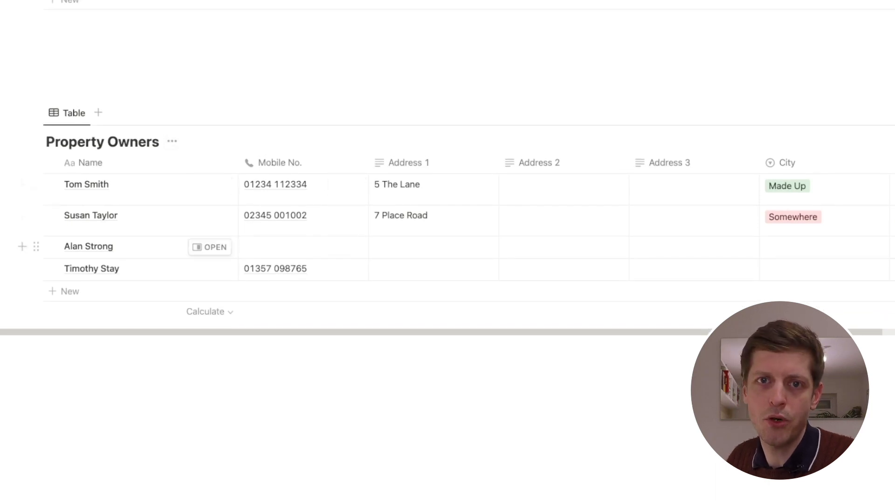
left_click(93, 366)
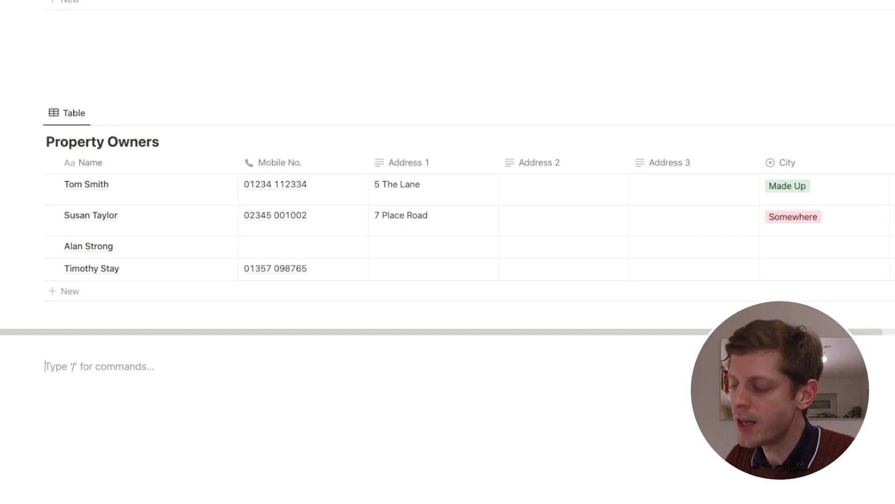
Insert an empty Database - Inline block using the /inline command
type("/")
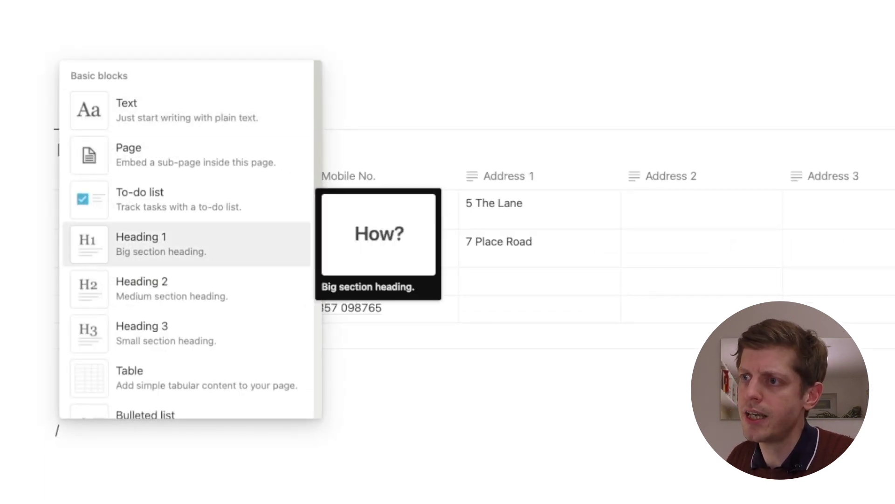
scroll(187, 238, "down", 5)
scroll(187, 238, "up", 5)
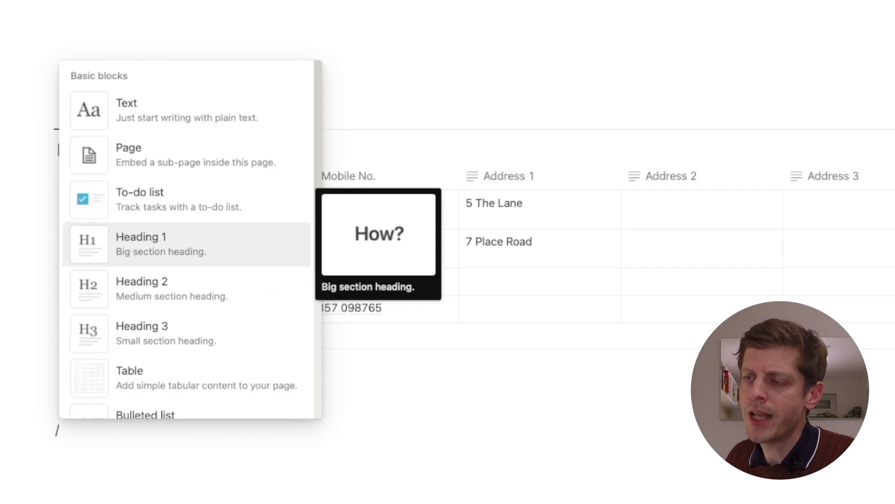
type("inline")
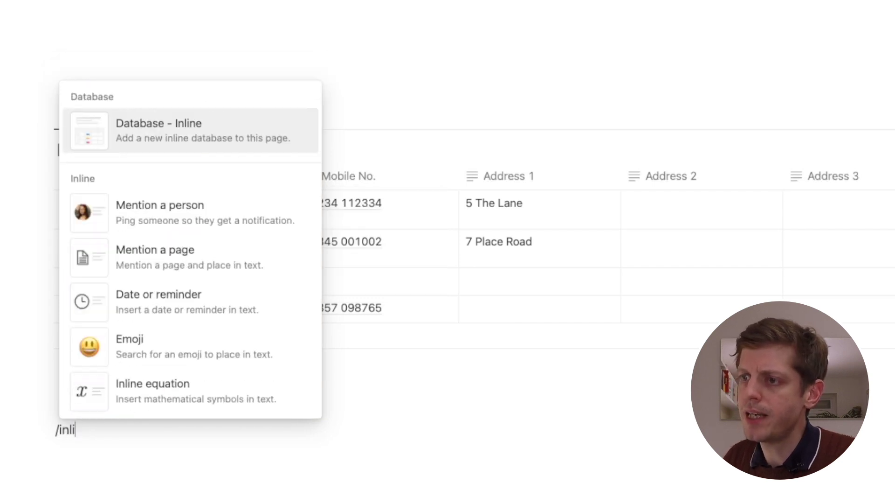
key("Down")
key("Down")
key("Up")
key("Up")
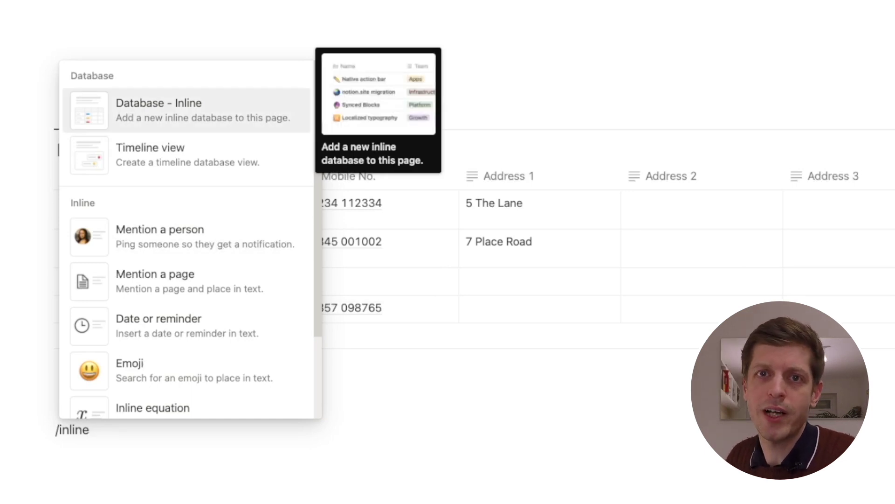
key("Return")
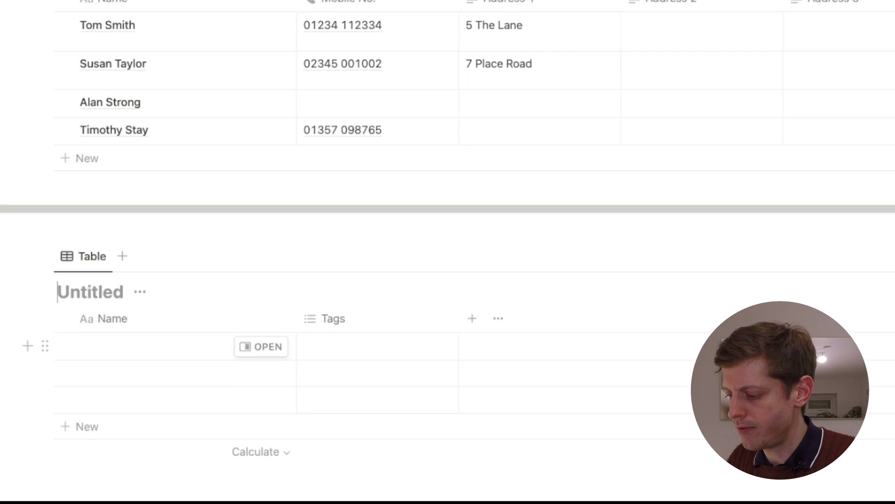
Delete the new untitled inline table block from its block menu
type("Name")
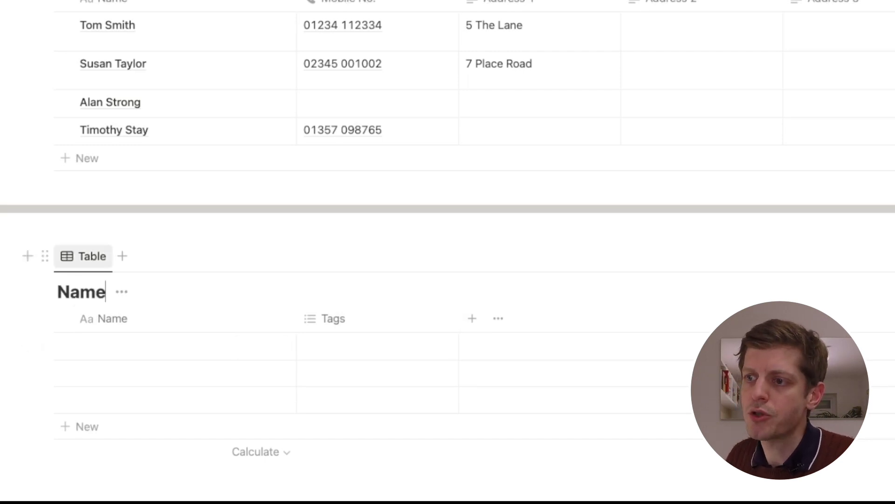
left_click(45, 256)
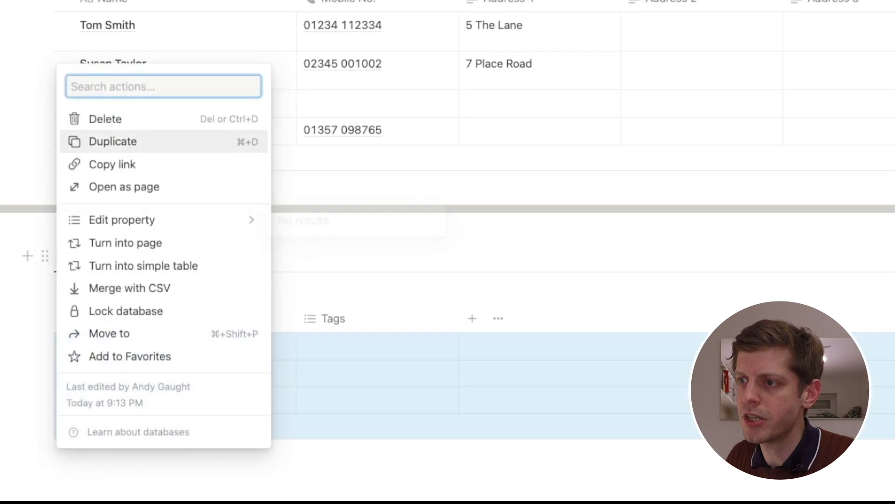
key("Delete")
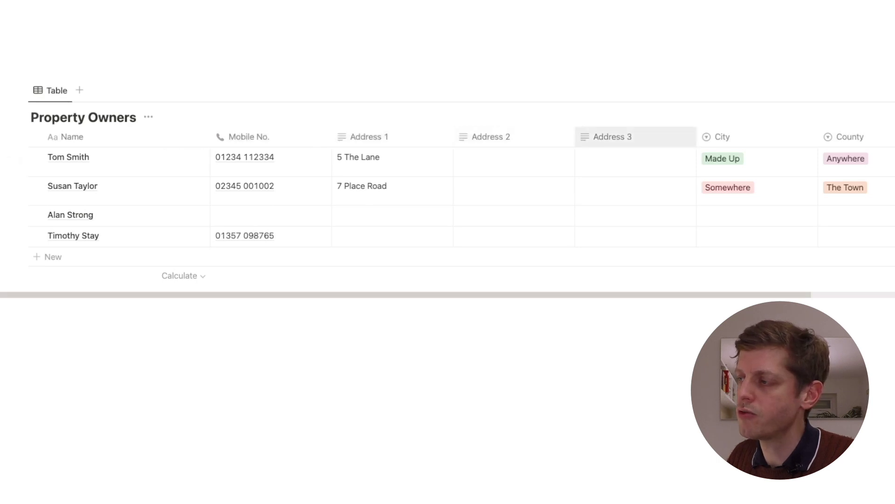
Set the third owner's City to Somewhere
scroll(746, 186, "right", 5)
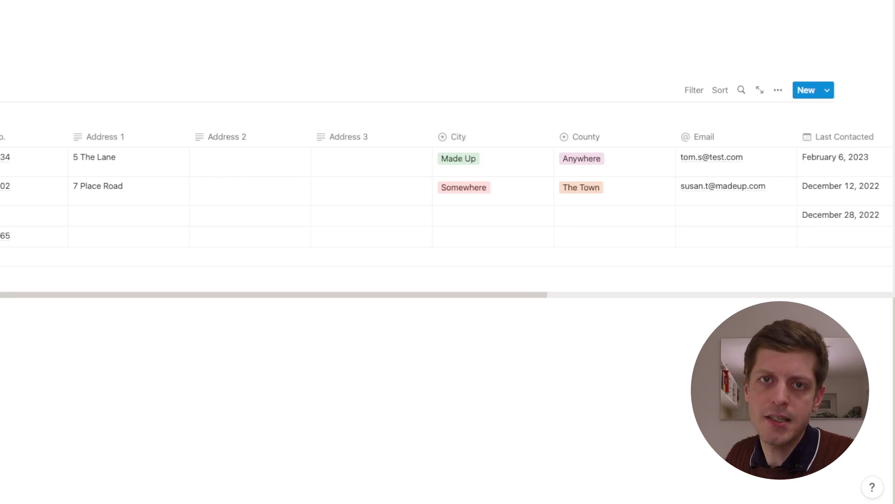
left_click(493, 215)
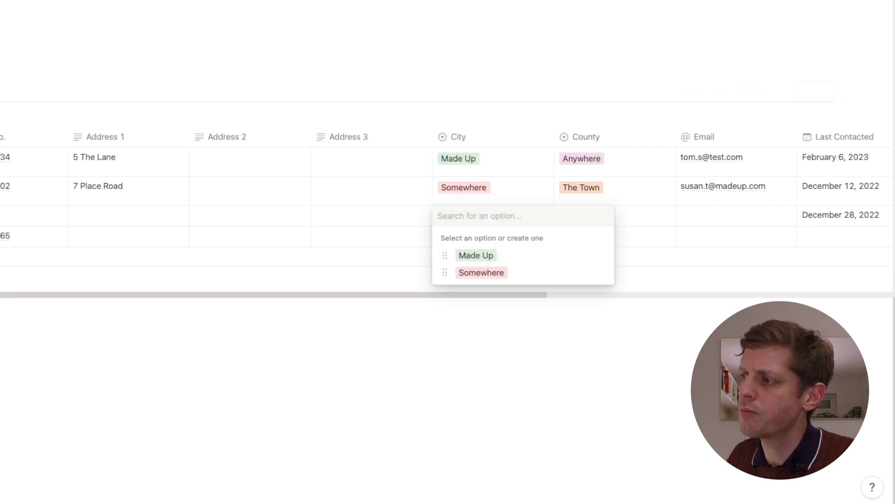
key("Down")
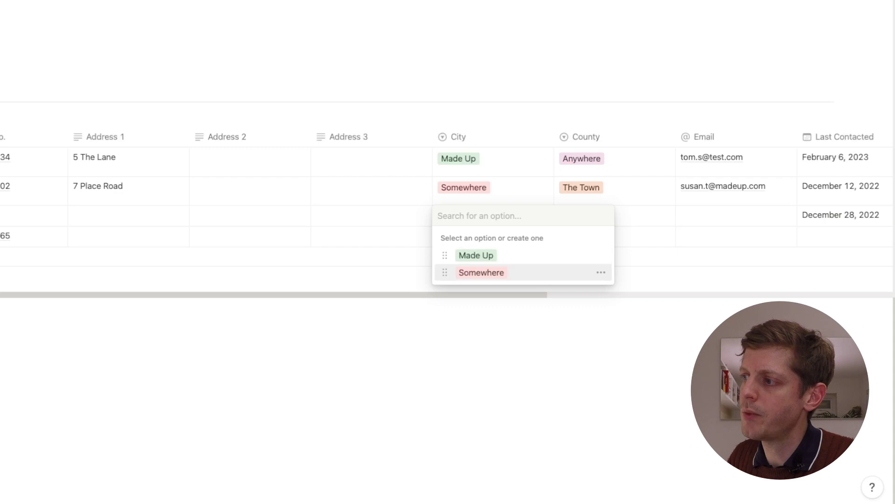
key("Return")
Link a property in the third owner's Properties cell
scroll(441, 196, "right", 7)
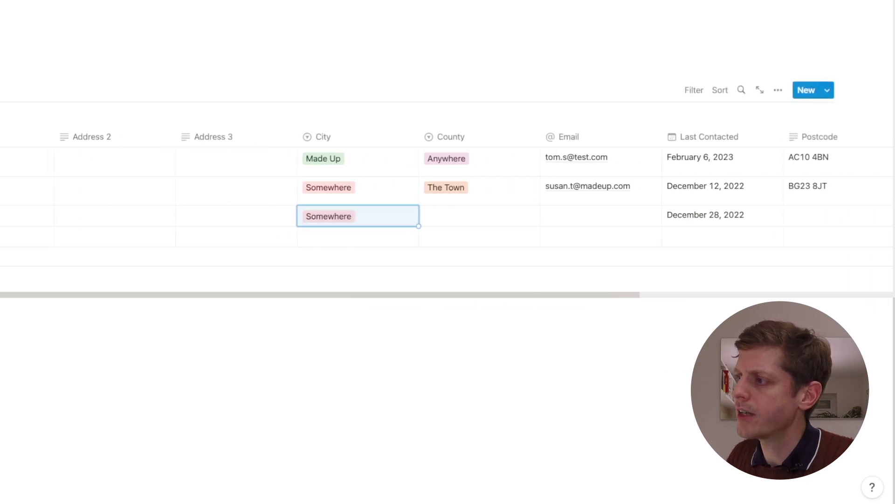
scroll(440, 195, "right", 1)
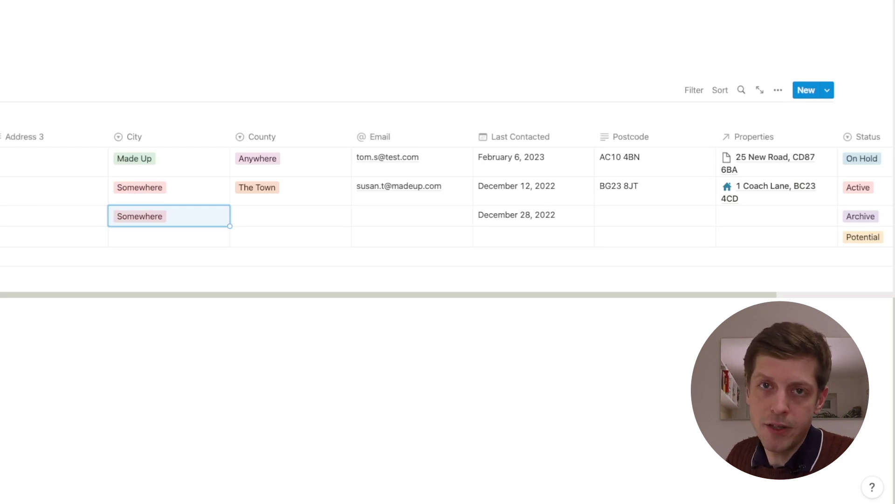
scroll(441, 196, "right", 5)
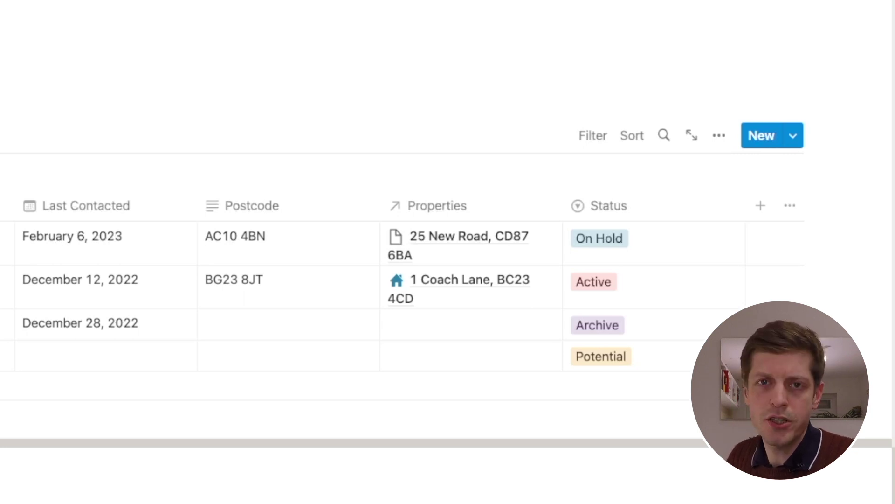
left_click(471, 324)
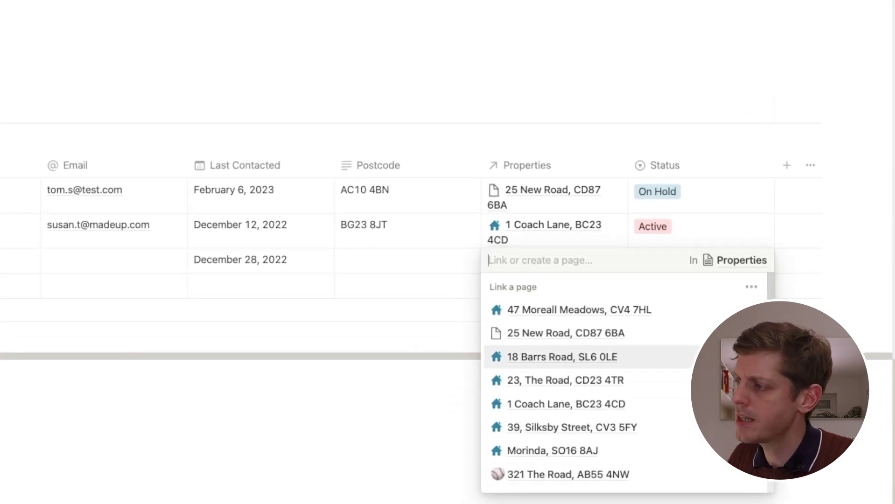
key("Return")
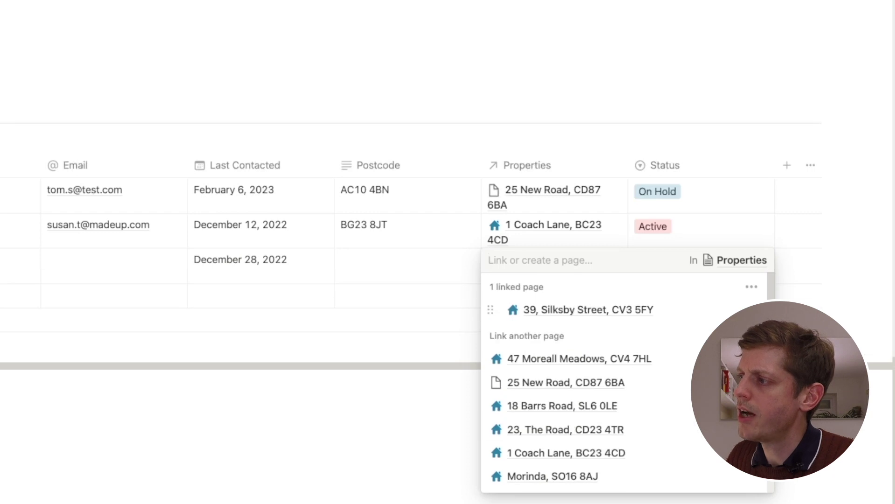
key("Escape")
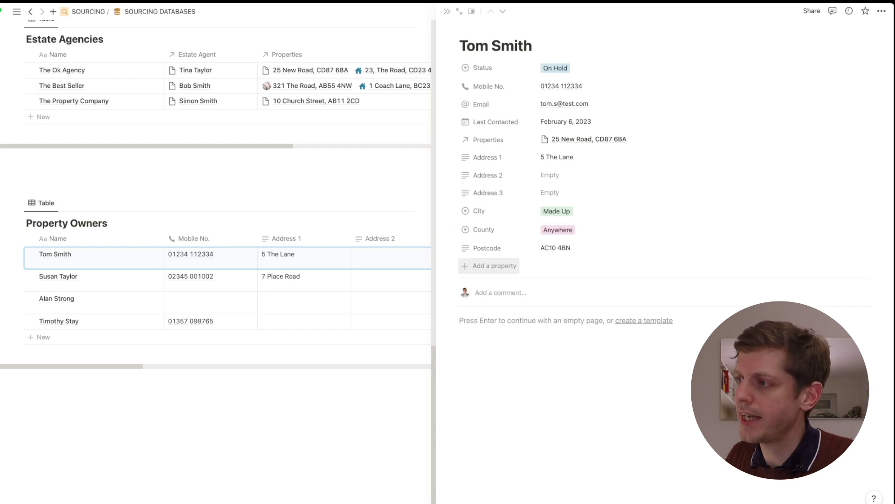
Add a Select property named Owner Type and move it below Email
left_click(494, 265)
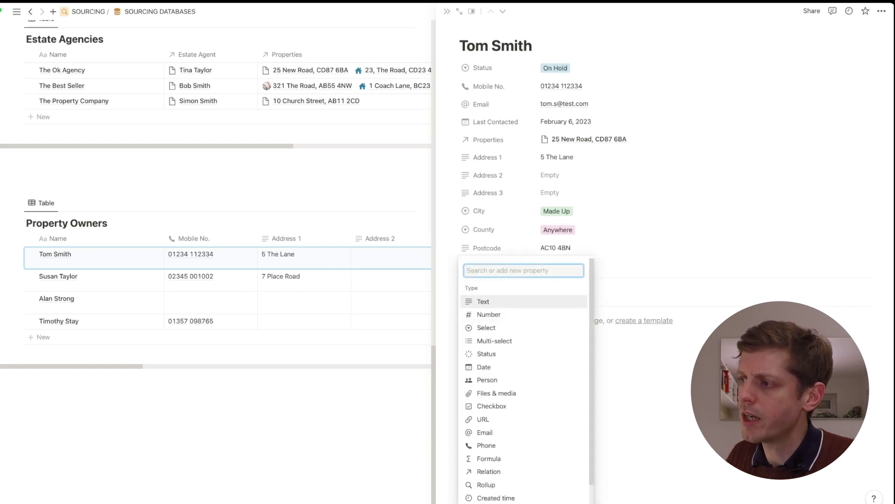
type("Sl")
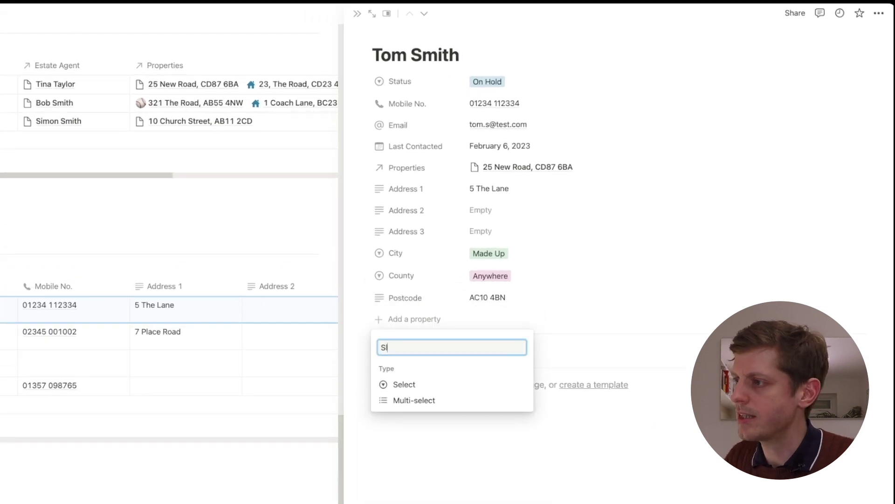
key("BackSpace")
type("elec")
key("Down")
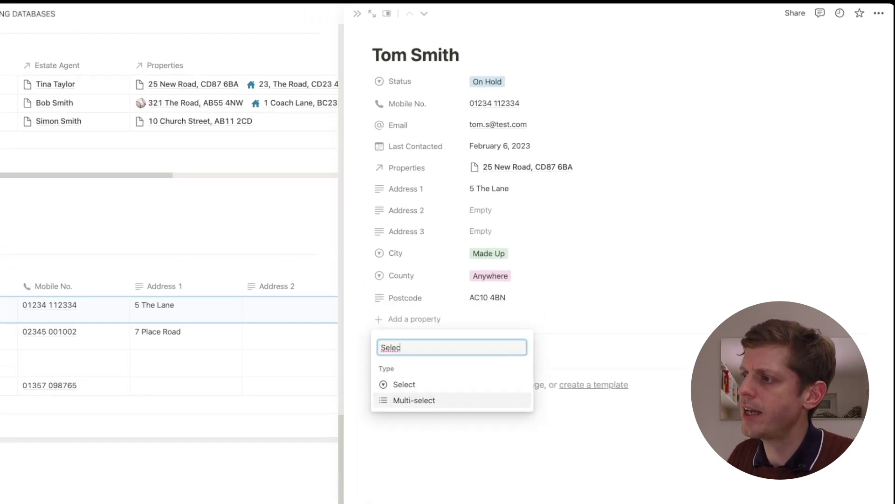
key("Up")
key("Return")
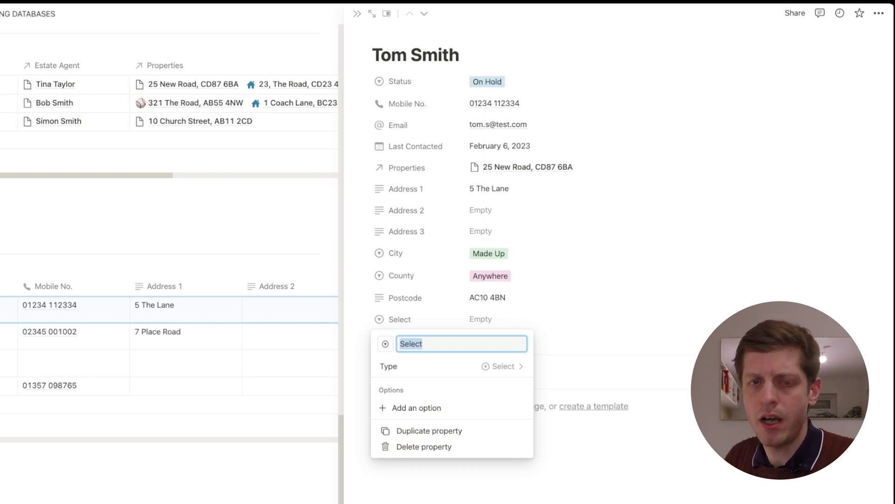
type("Owner Type")
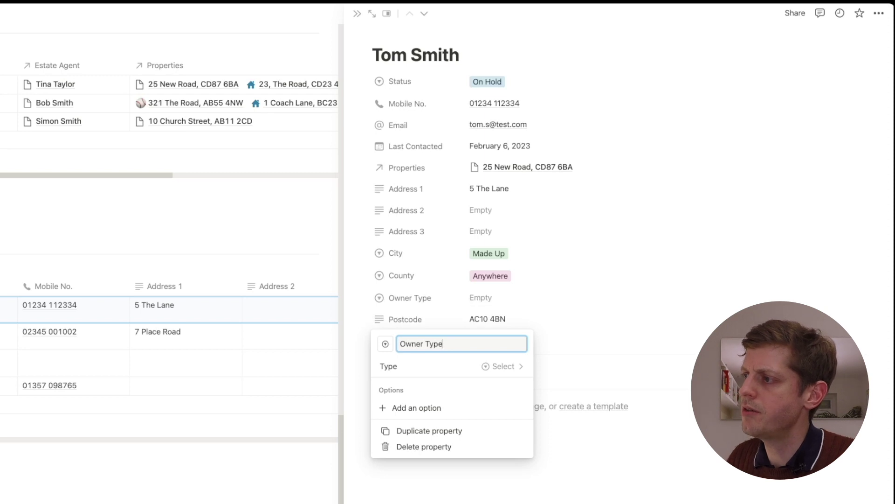
key("Escape")
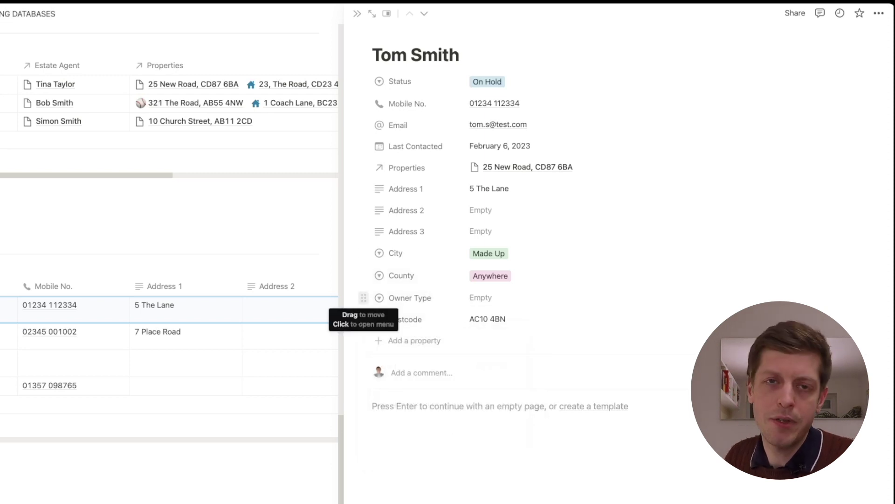
left_click_drag(364, 297, 364, 145)
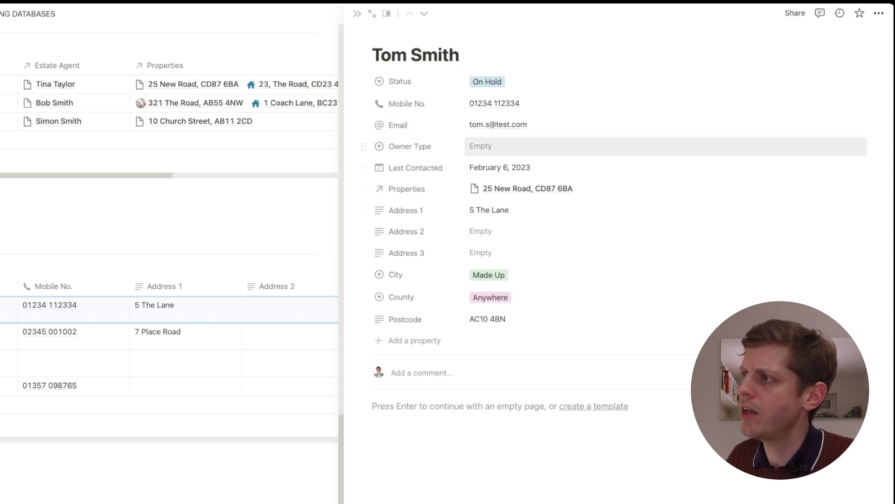
Create Owner Type options Owner Occupier, Landlord and Other, choosing Other
left_click(481, 146)
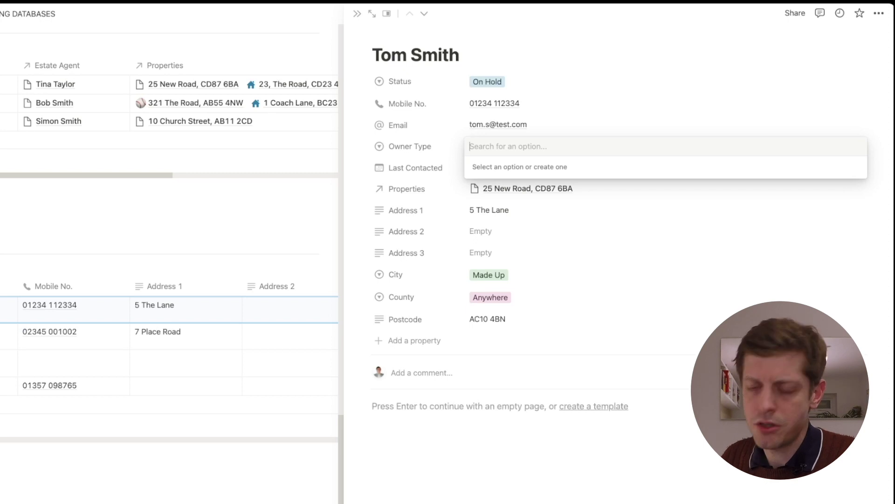
type("Owner Occupier")
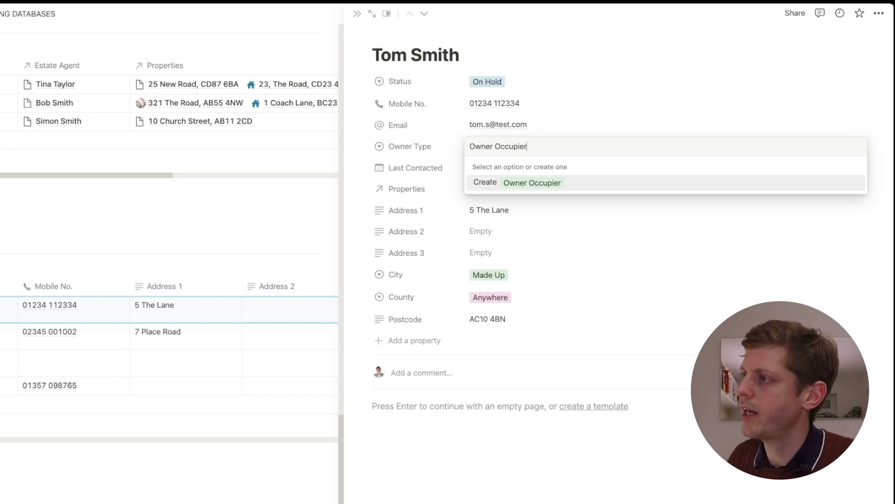
key("Return")
key("Return")
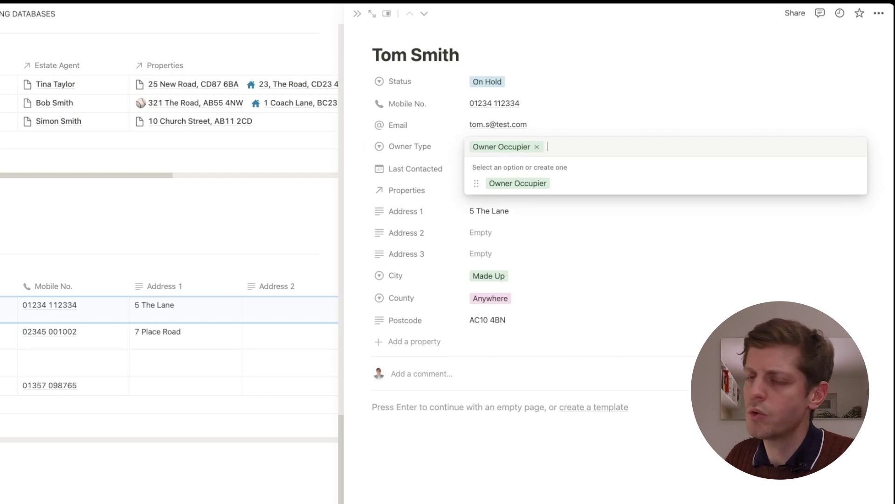
type("Landlord")
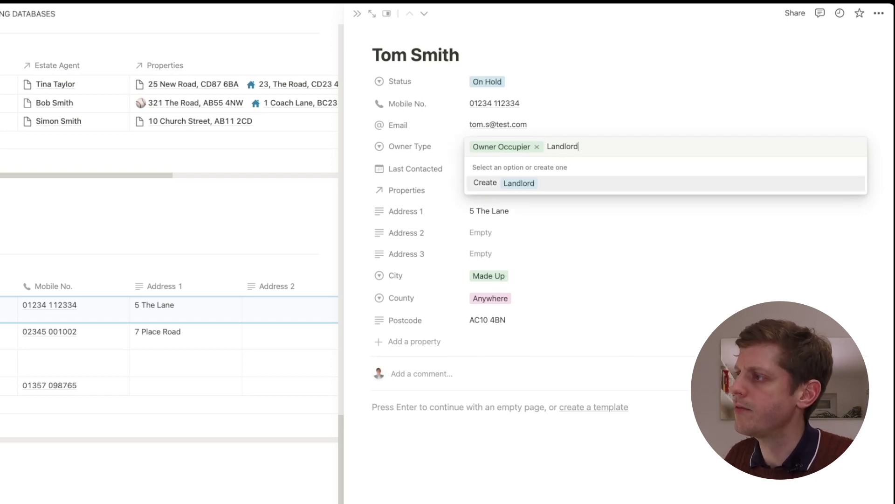
key("Return")
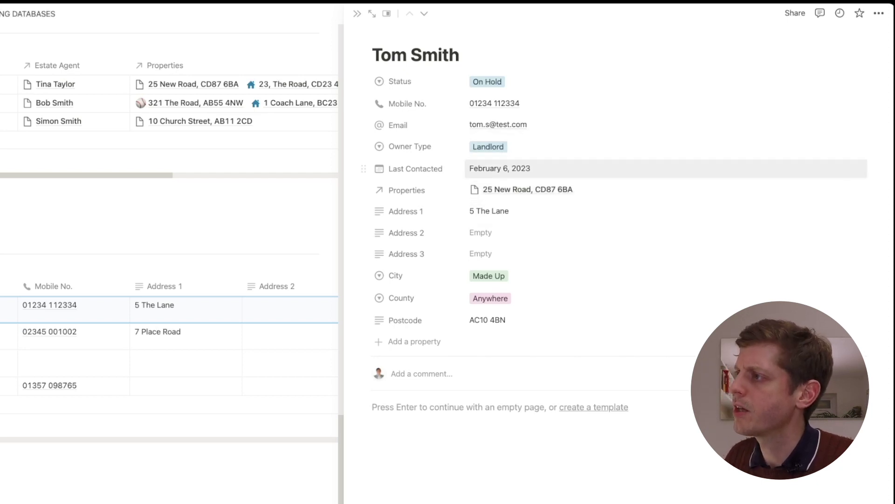
key("Return")
type("Other")
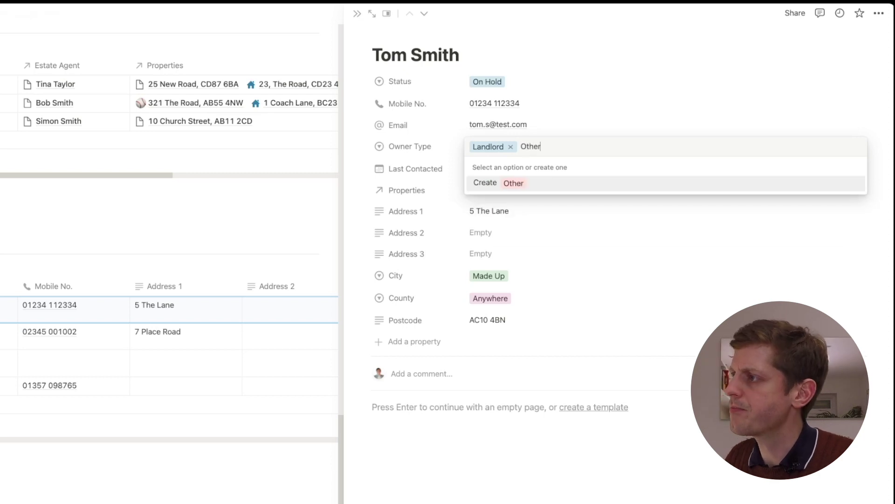
key("Return")
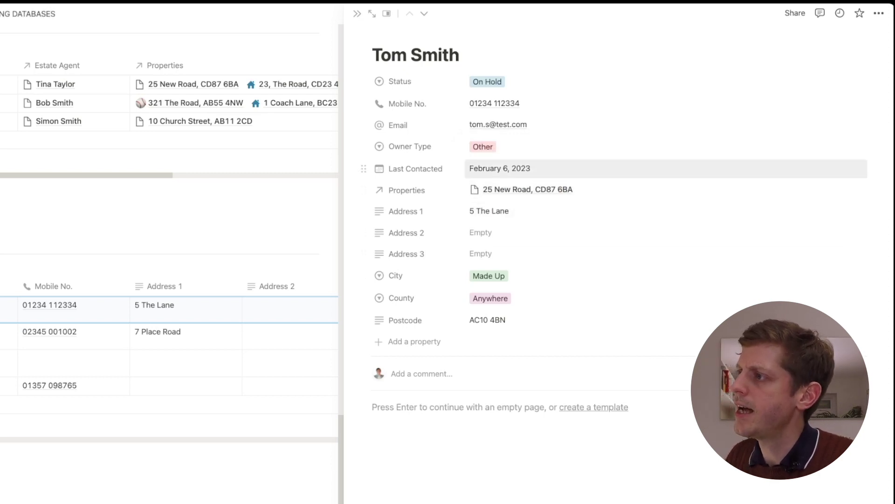
key("Return")
key("Down")
key("Down")
key("Up")
key("Up")
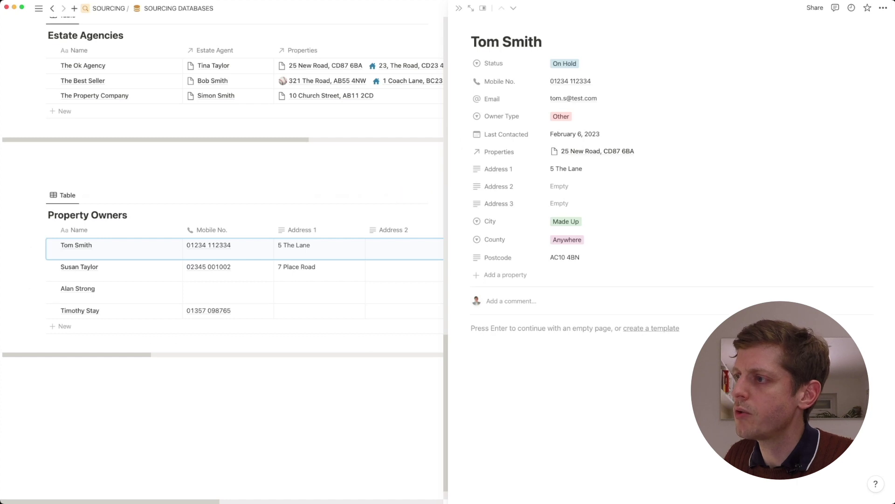
Move the Last Contacted column beside County, then open the third owner's record in side peek
left_click(61, 365)
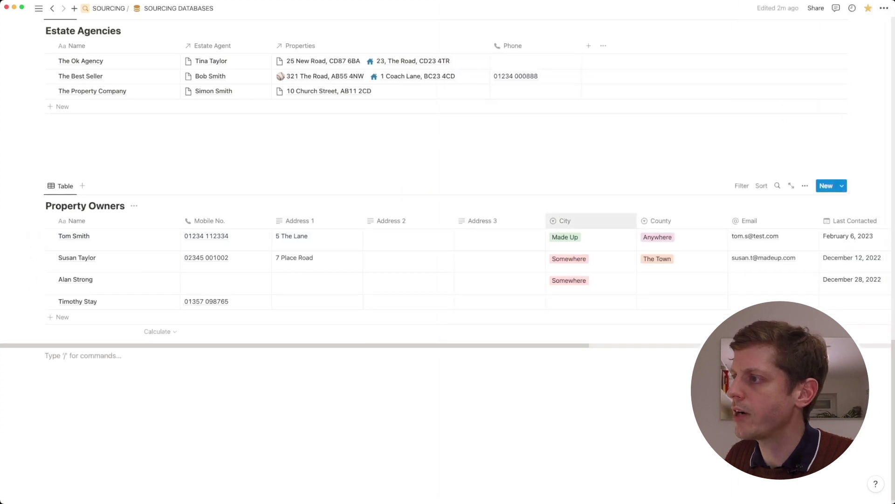
left_click_drag(854, 221, 666, 220)
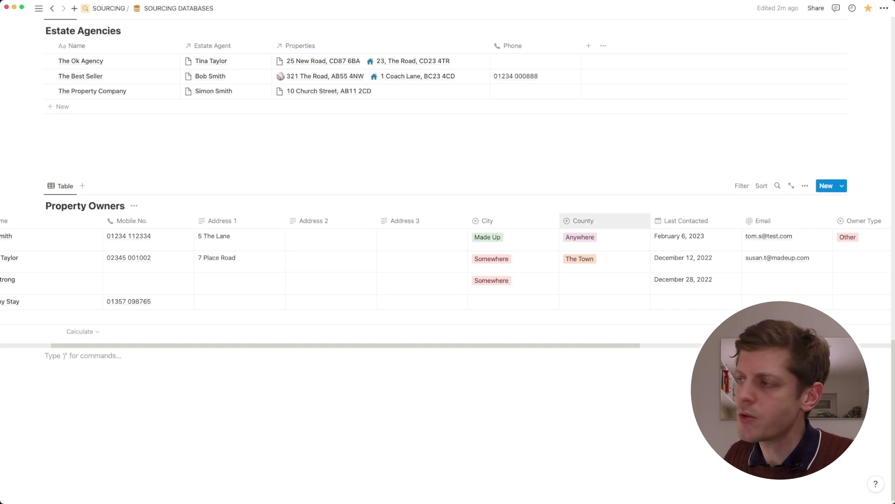
scroll(84, 259, "left", 3)
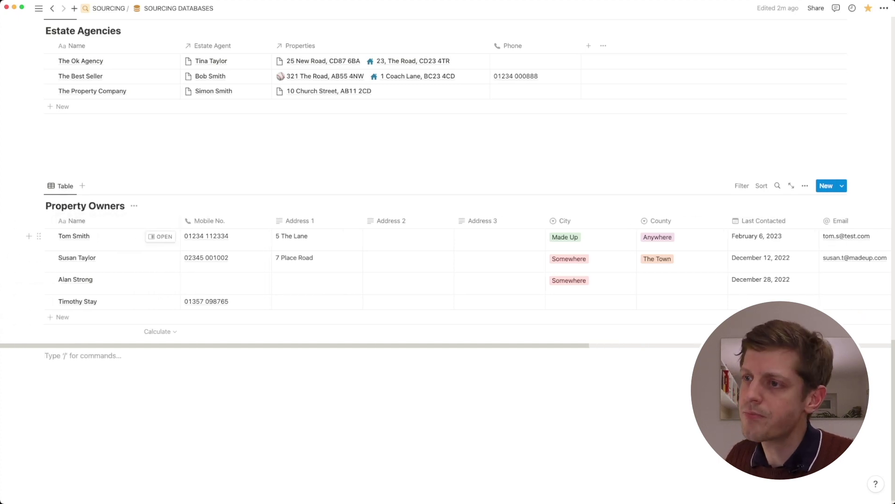
left_click(160, 279)
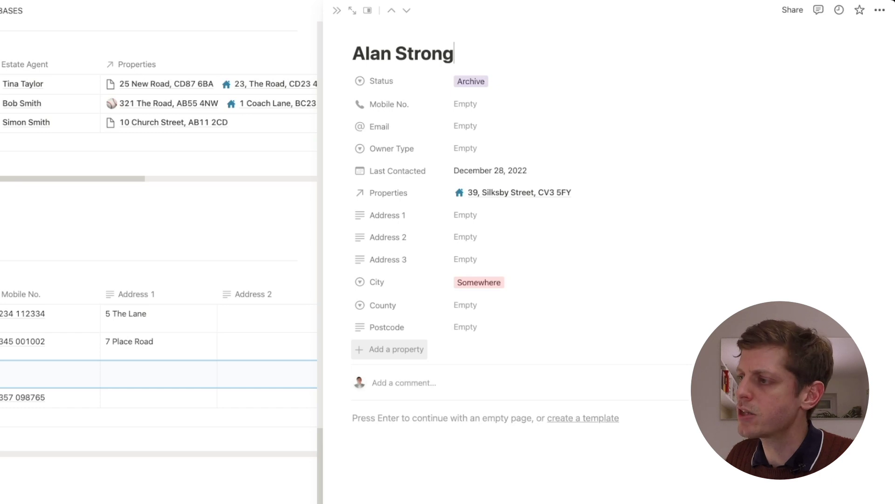
Add a Next Follow Up date property with Day/Month/Year format and 24-hour time
left_click(396, 348)
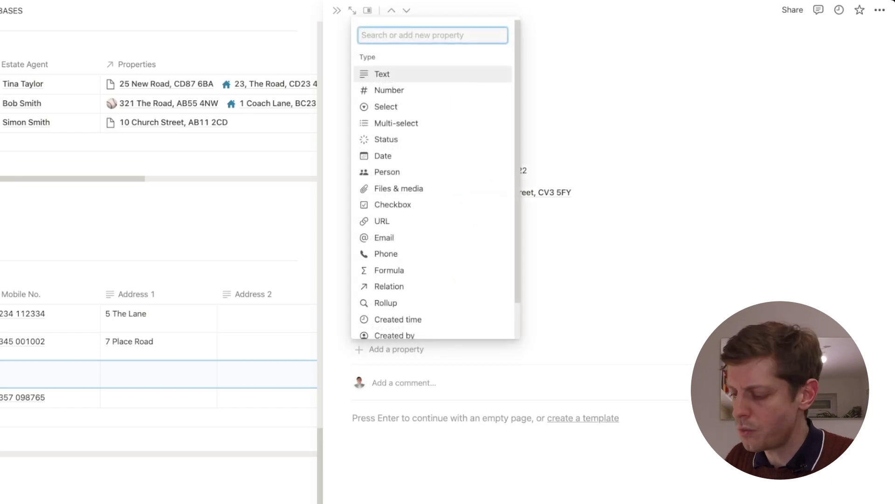
type("Date")
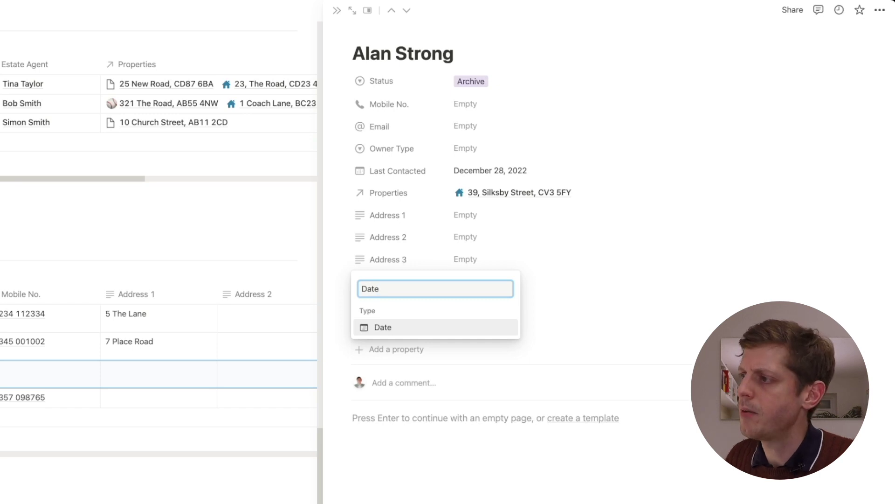
key("Return")
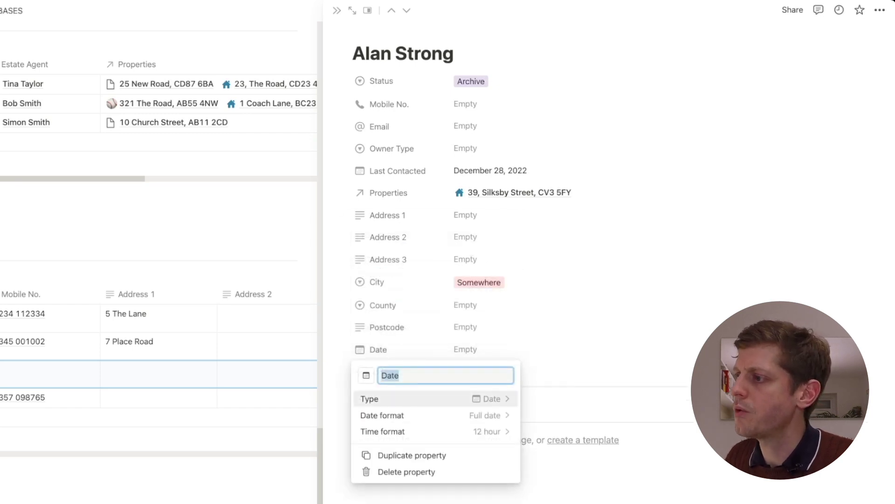
type("Next Follow Up")
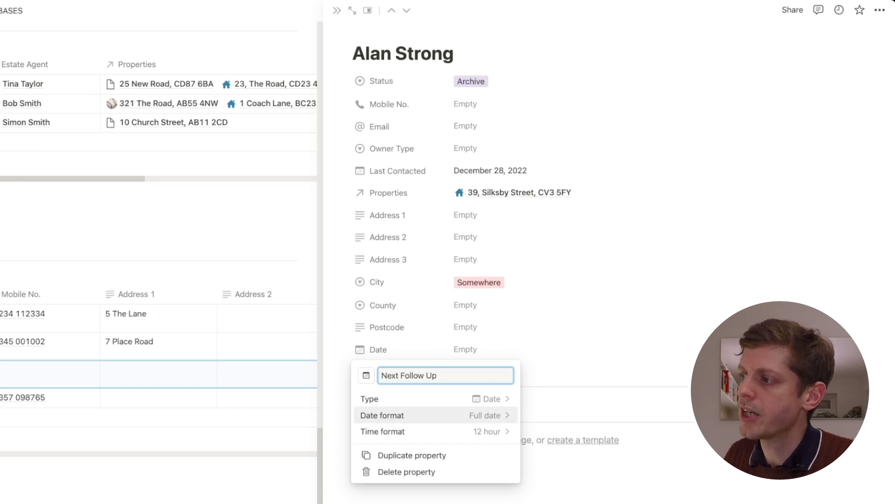
left_click(429, 431)
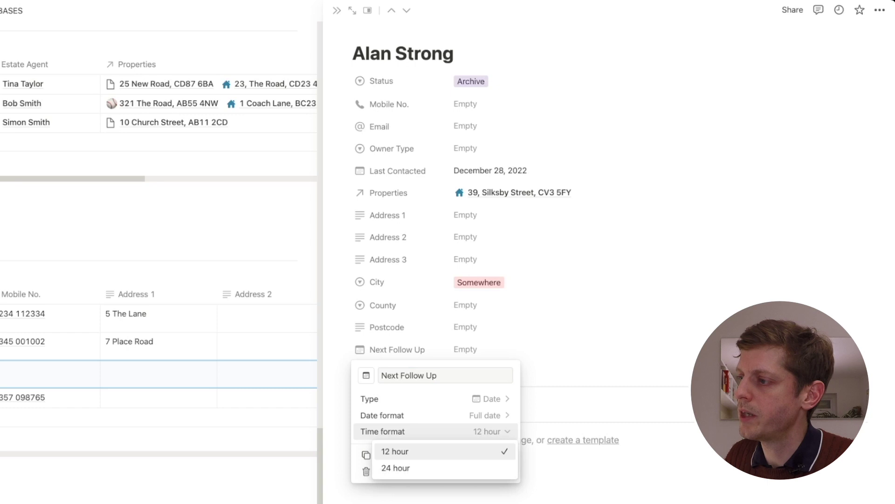
key("Escape")
key("Up")
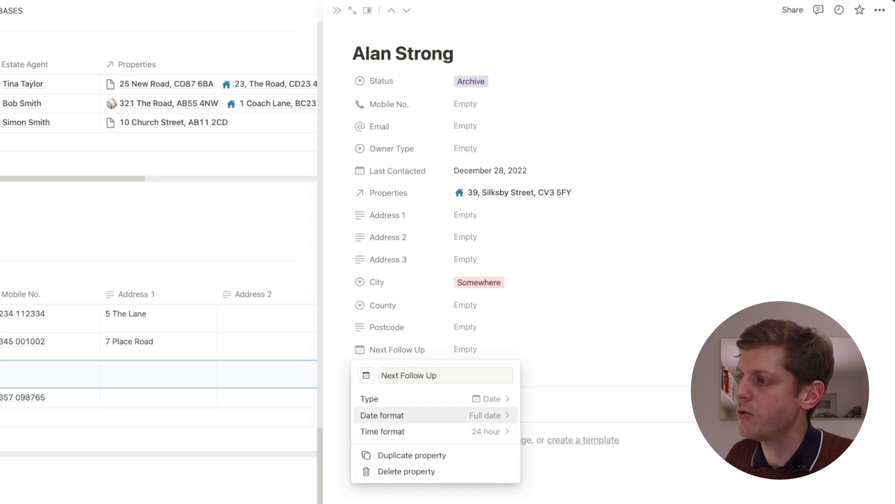
key("Return")
key("Up")
key("Up")
key("Up")
key("Up")
key("Up")
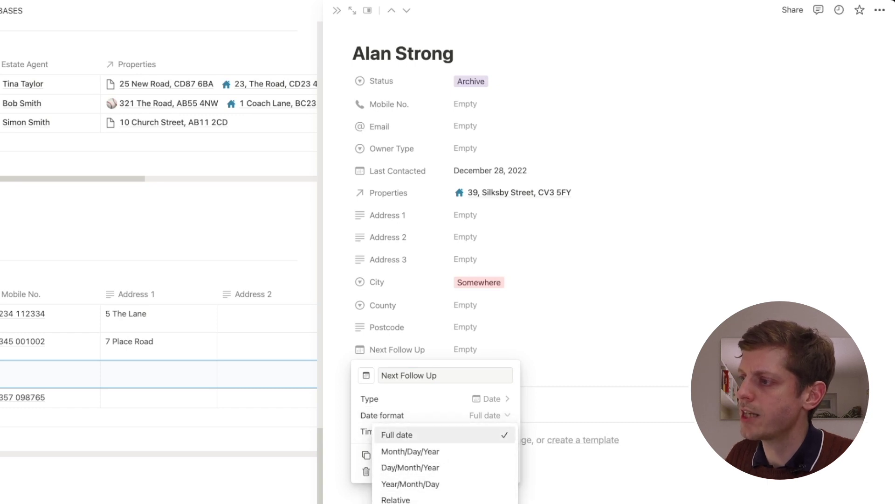
key("Down")
key("Down")
key("Return")
key("Escape")
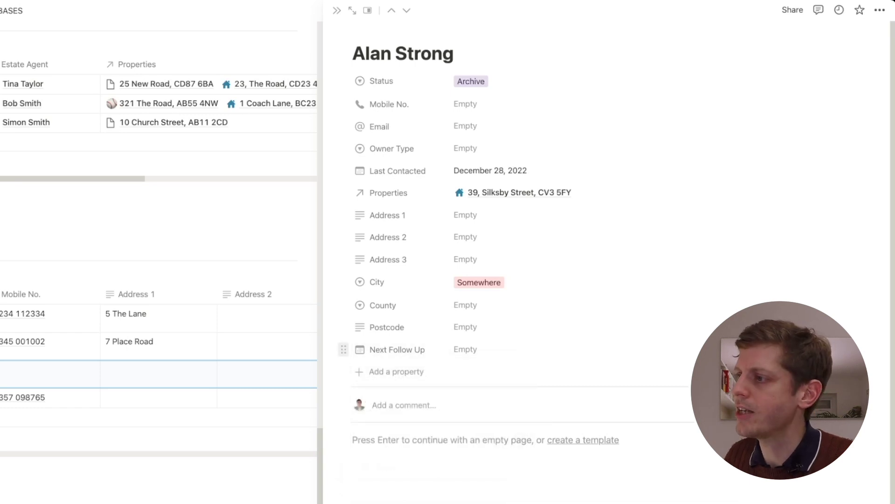
Move Next Follow Up below Last Contacted and set it to 9 March 2023
left_click_drag(343, 350, 343, 192)
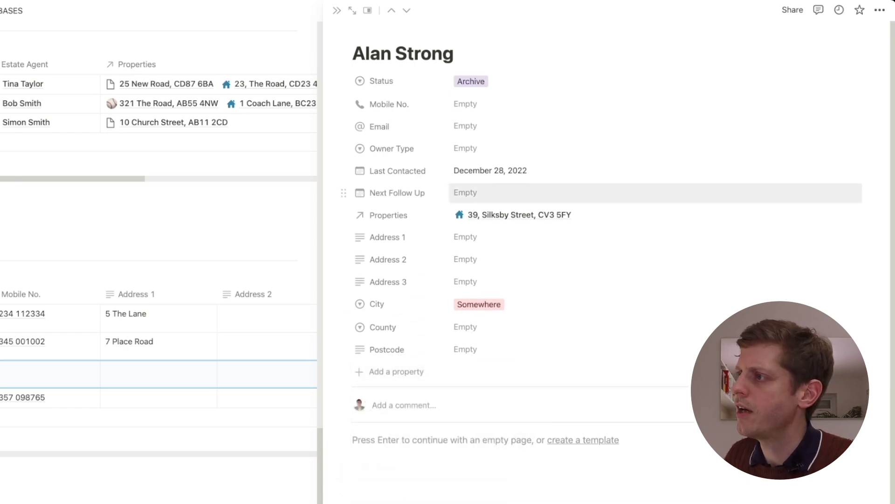
left_click(466, 193)
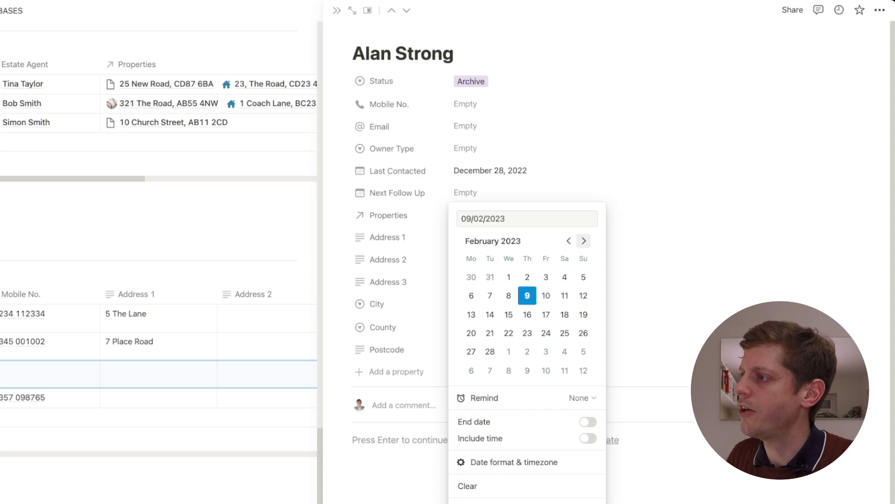
left_click(584, 241)
left_click(528, 296)
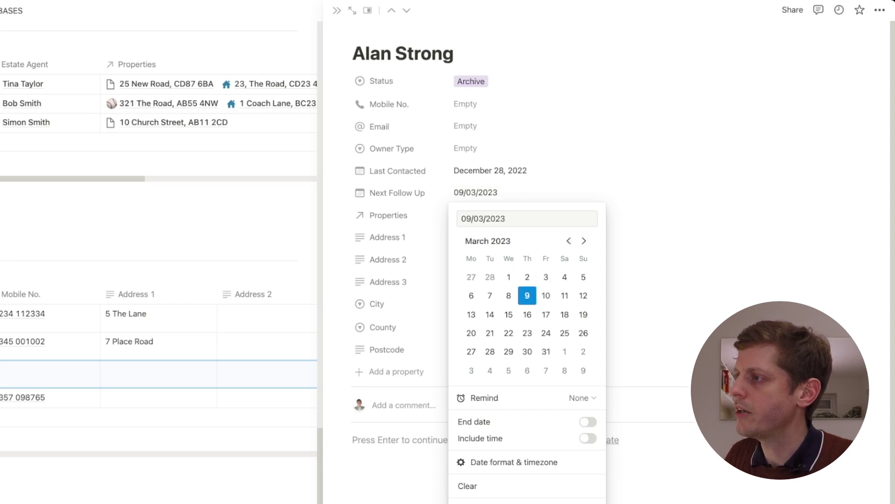
key("Escape")
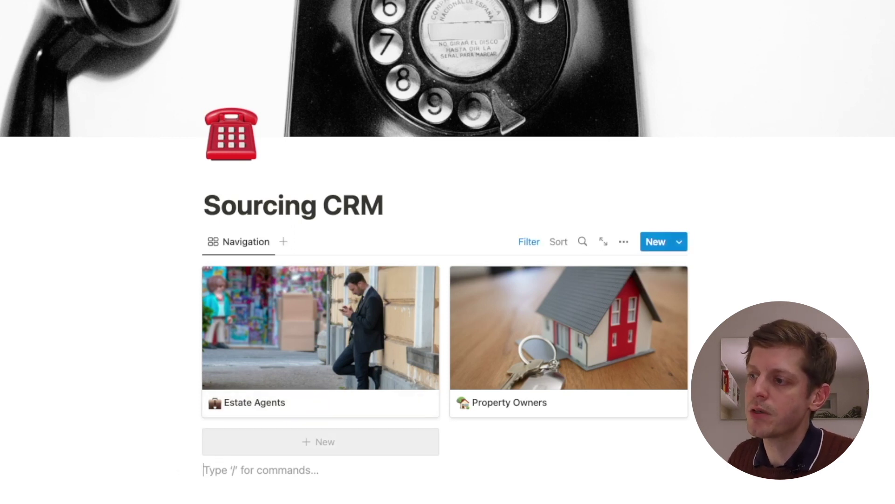
Create a Power Team page with a spanner icon in the Navigation gallery
left_click(320, 441)
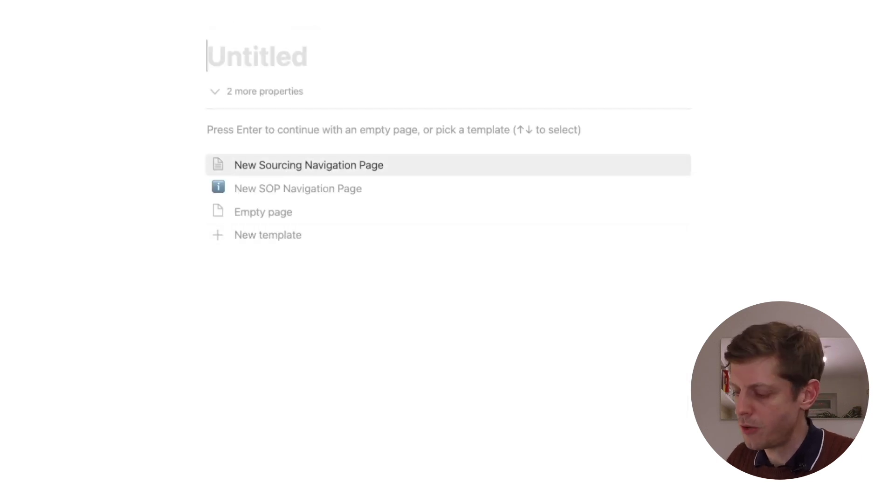
type("Power Team")
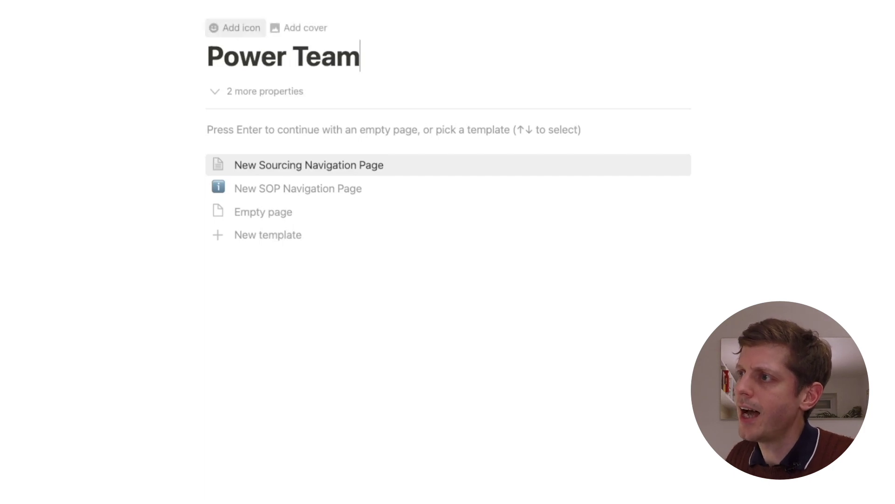
left_click(234, 28)
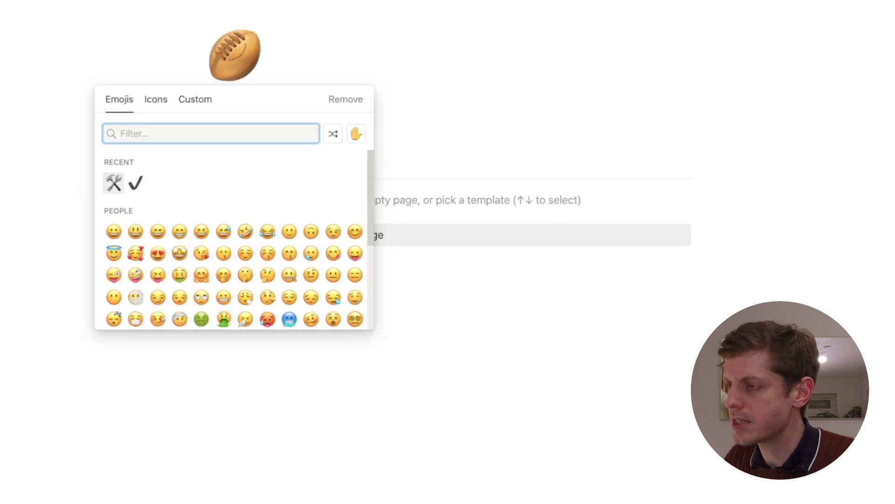
type("spanner")
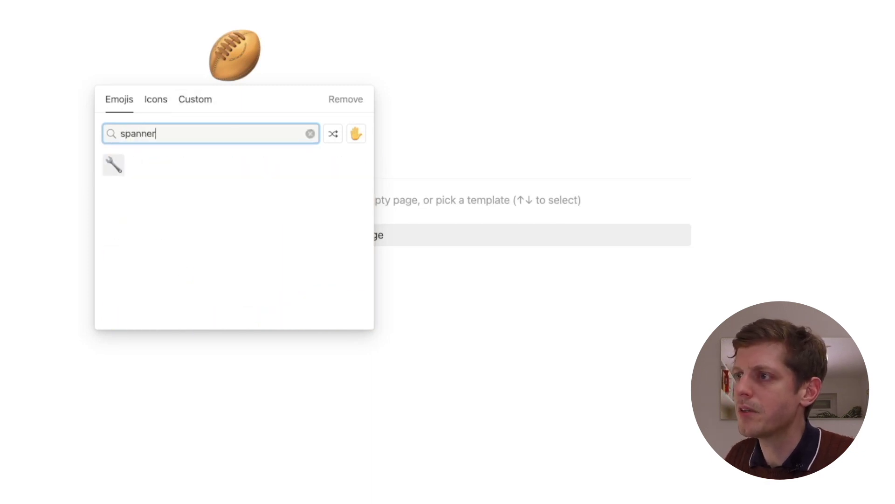
key("Return")
key("Escape")
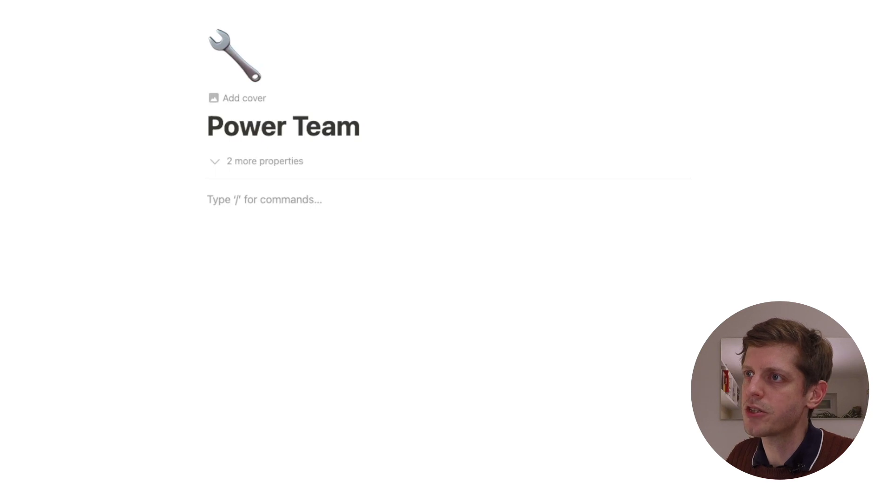
key("Escape")
scroll(446, 252, "down", 5)
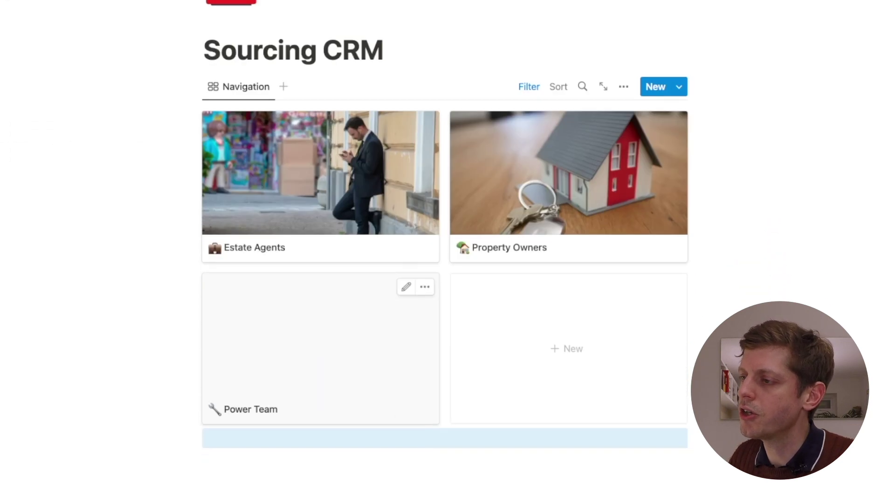
Create a new sub-page below the gallery titled 'Power Team'
left_click(280, 438)
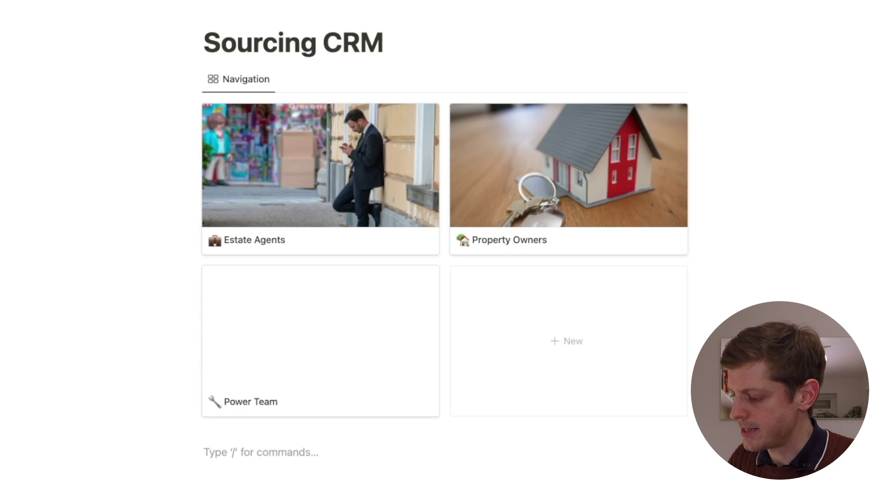
type("/")
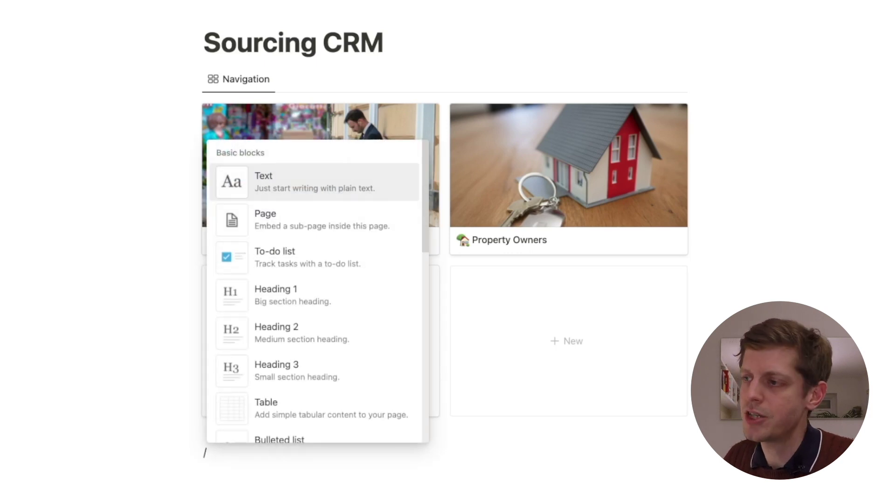
type("page")
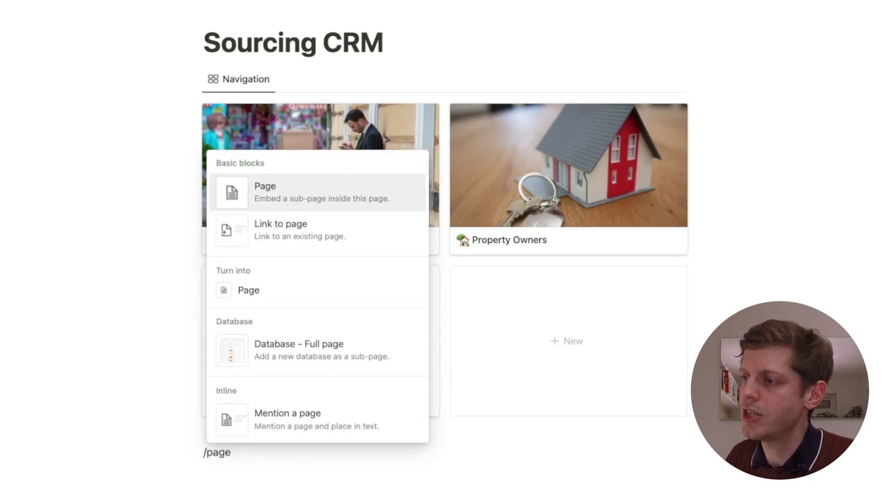
key("Return")
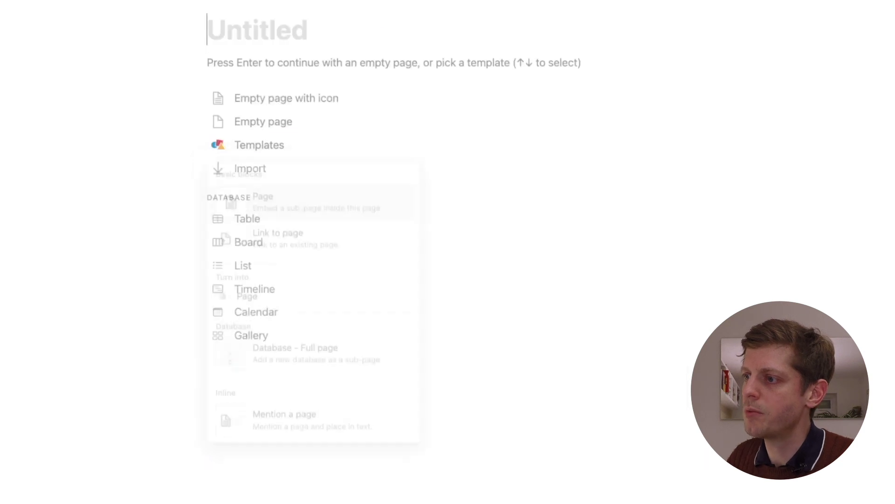
type("Power Team")
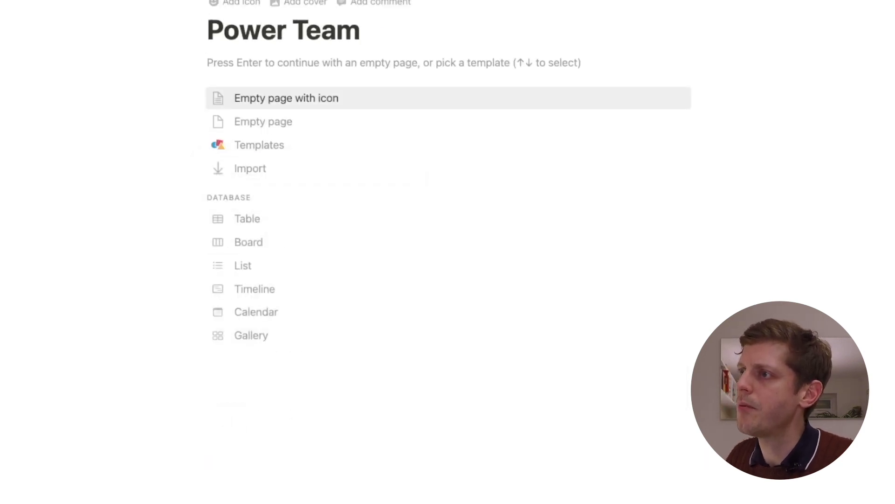
Give Power Team a graduation cap icon and start its body with 'Information on Databases'
left_click(234, 6)
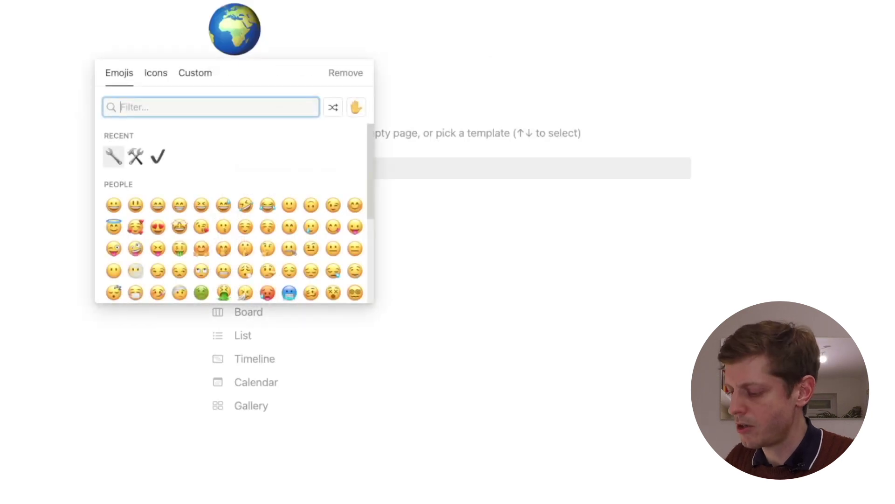
type("mort")
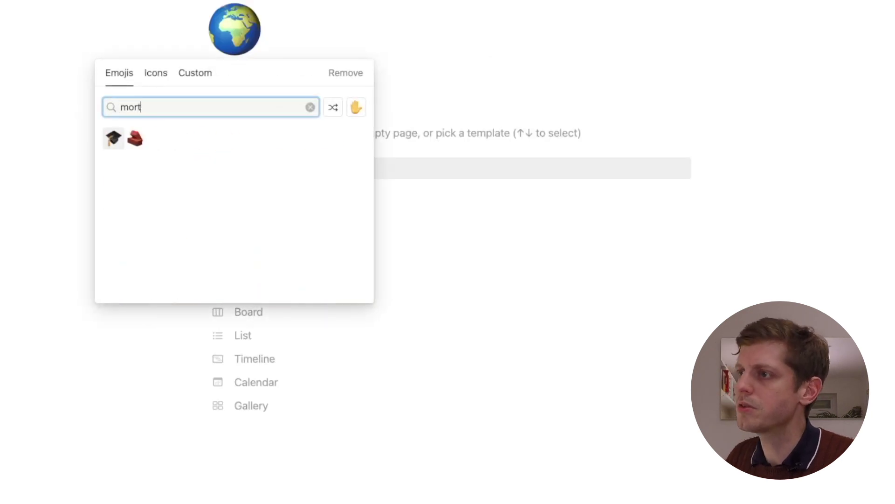
left_click(114, 138)
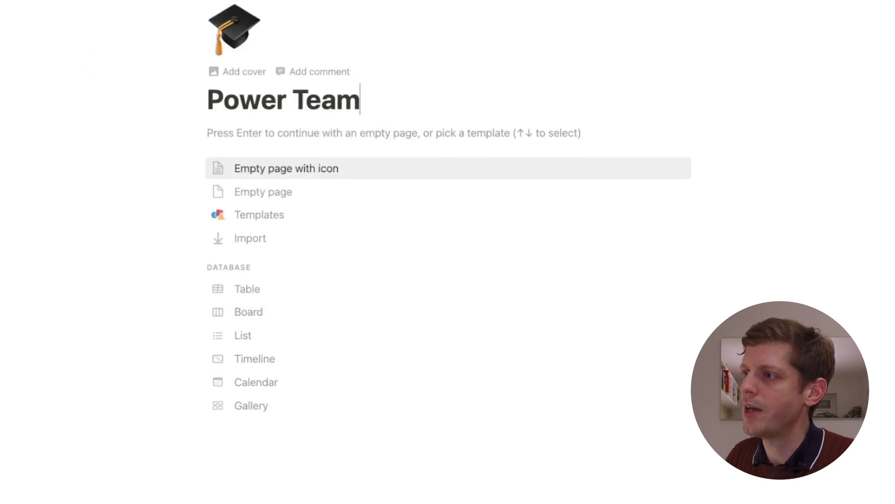
key("Return")
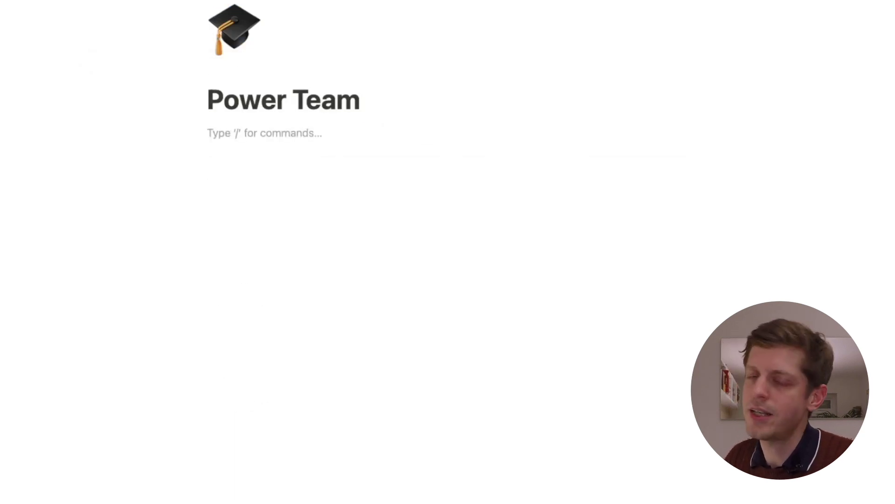
type("Information")
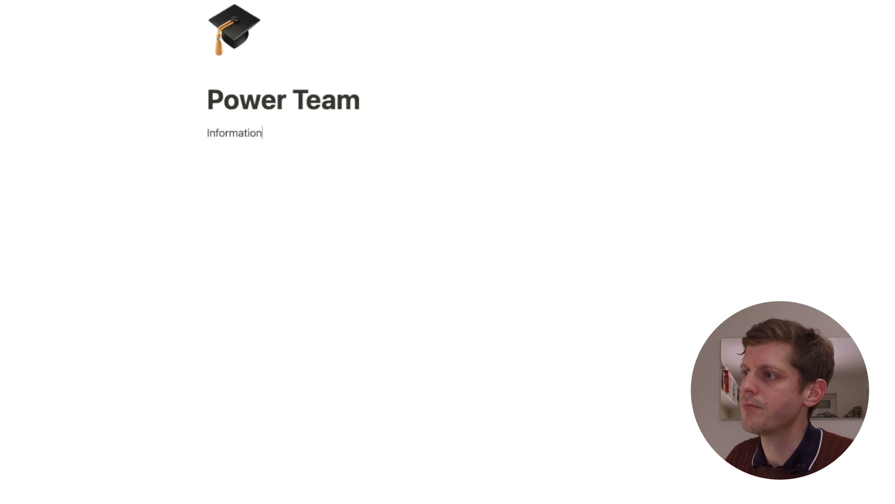
type(" on Databases")
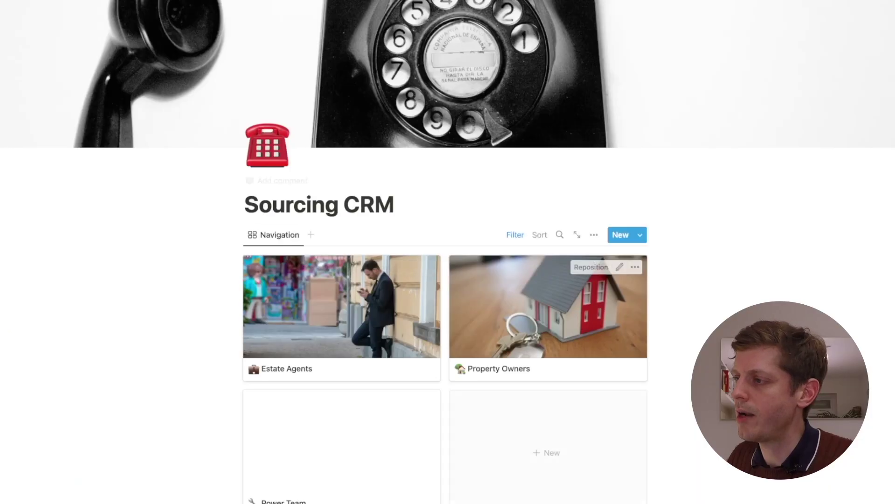
Move the Owner Type property below Email and start a new empty view of the owners table
scroll(410, 280, "down", 5)
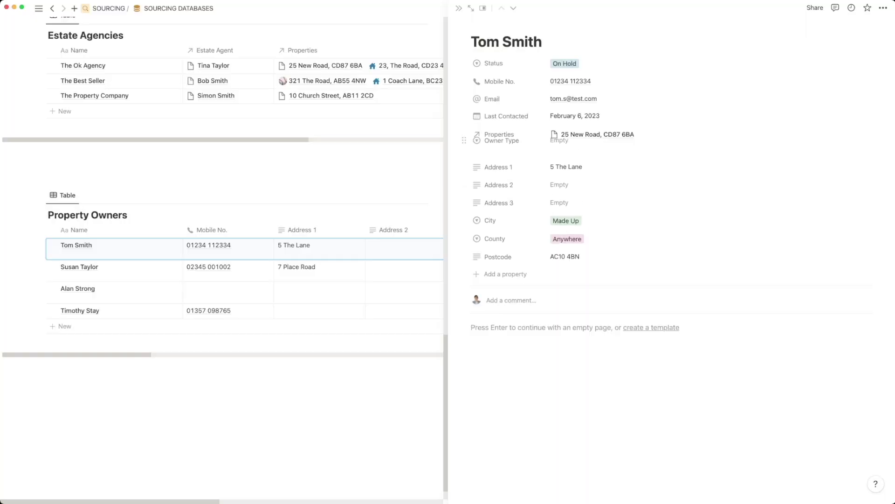
left_click_drag(464, 140, 464, 116)
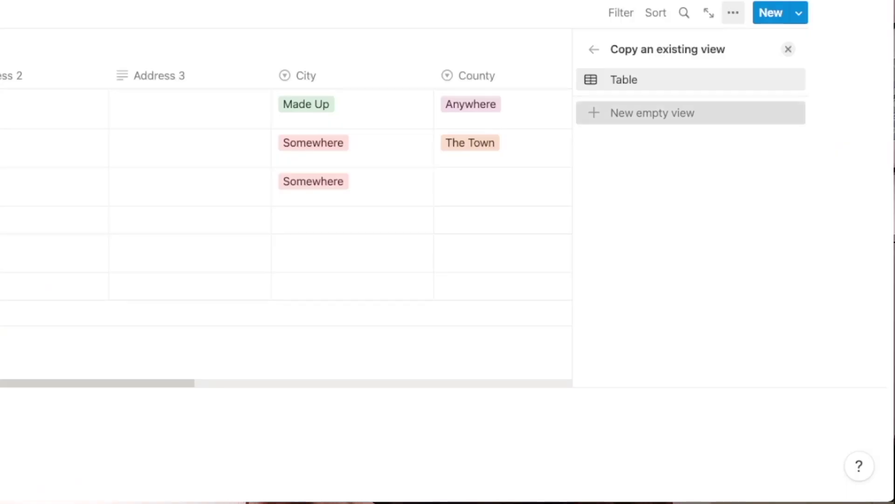
left_click(653, 112)
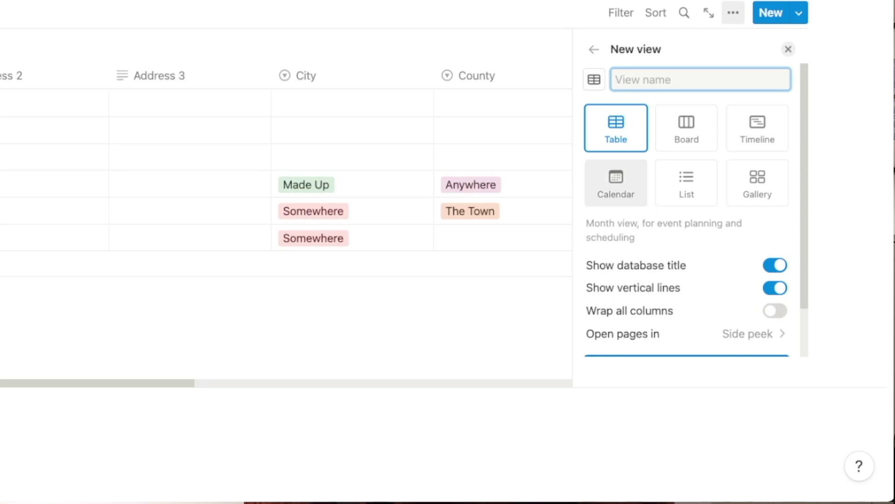
Make the new view a Calendar and set the third owner's City to Somewhere
left_click(616, 182)
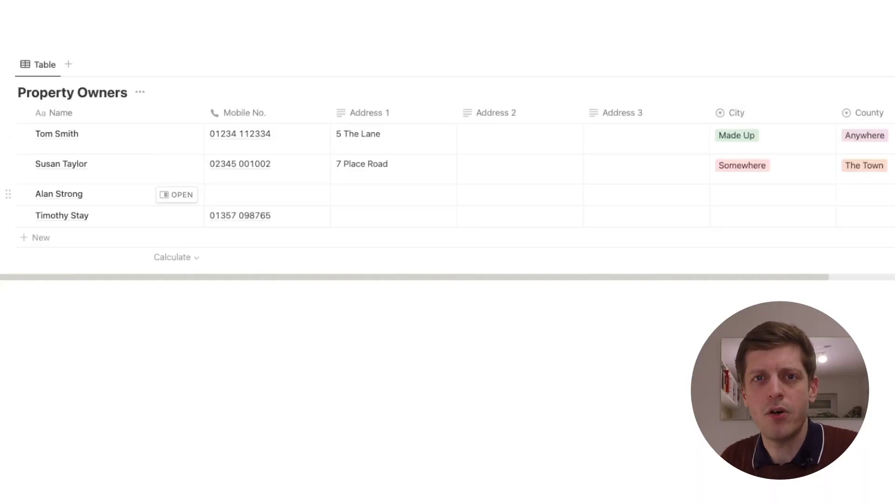
left_click(771, 195)
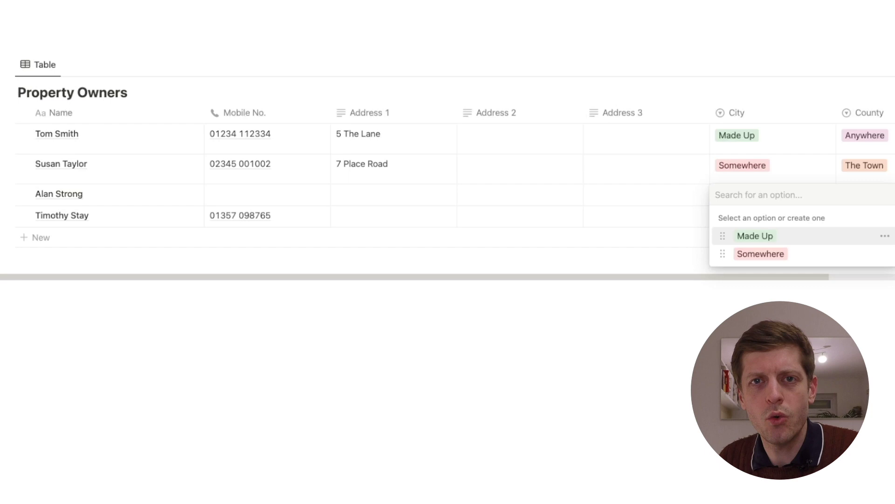
left_click(761, 253)
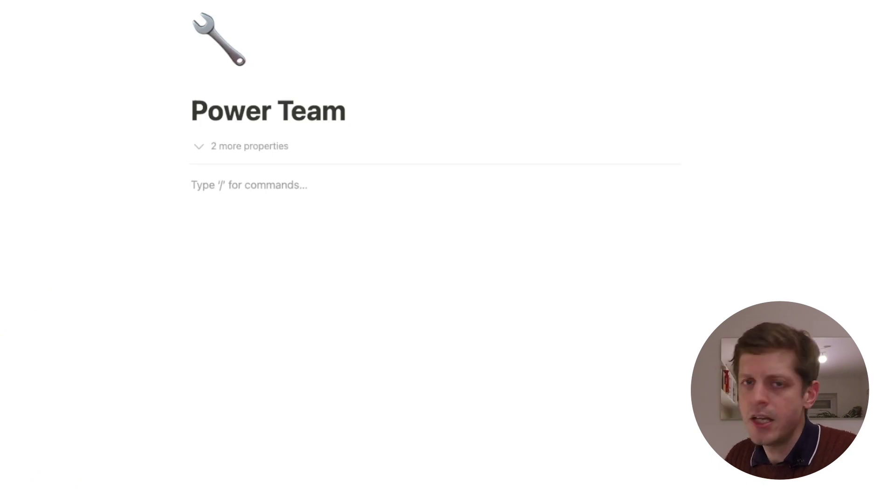
Insert a /linked view block on Power Team using the CRM database as its source
type("/")
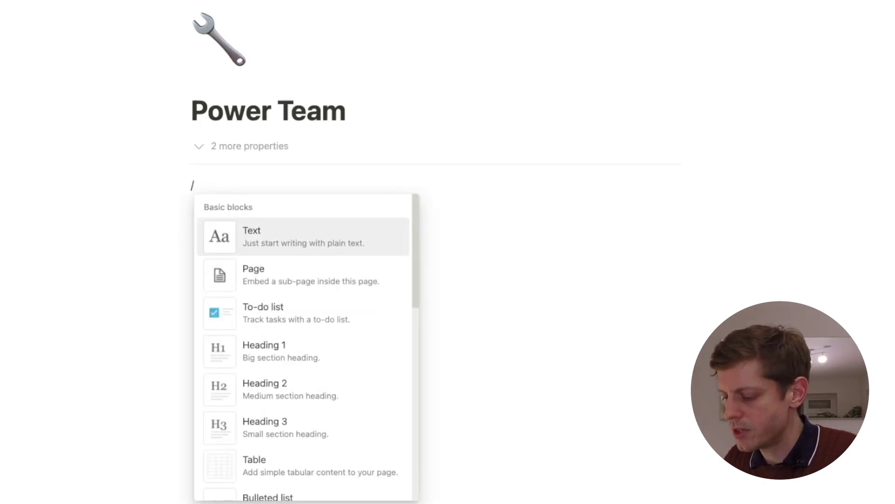
type("linked view")
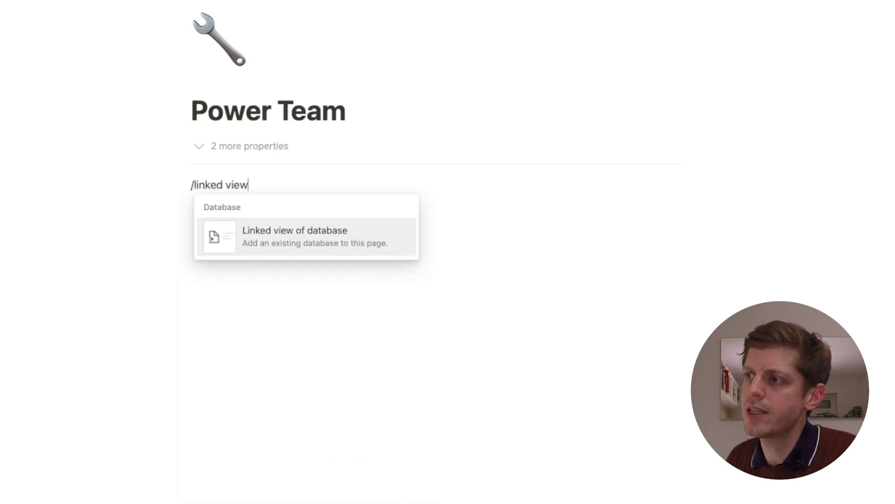
key("Return")
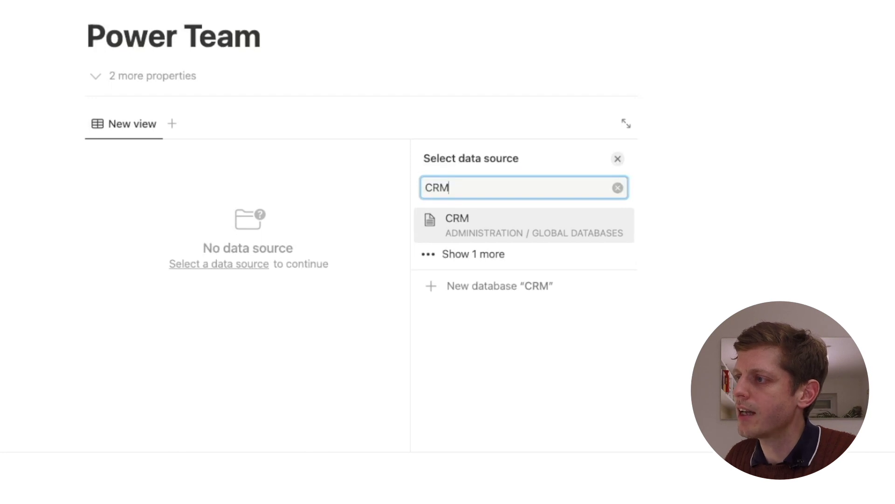
key("Return")
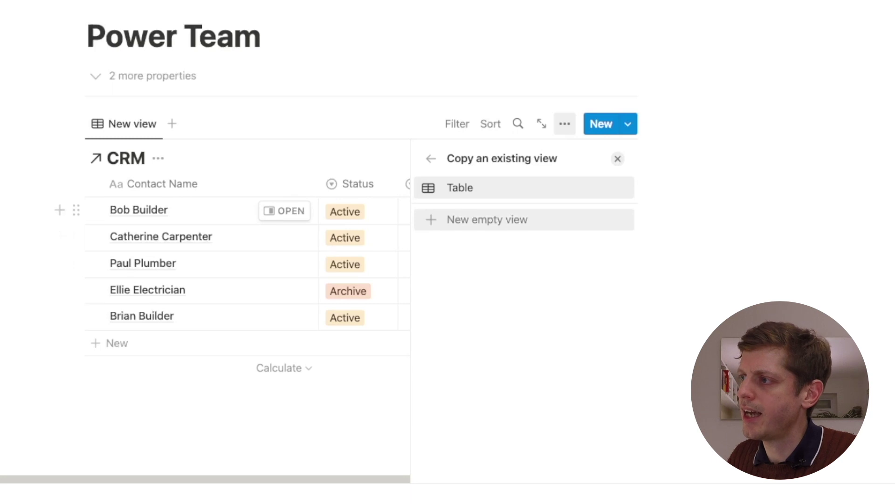
Create a Contact Info list view of the CRM with the database title hidden
left_click(487, 219)
type("Contact Info")
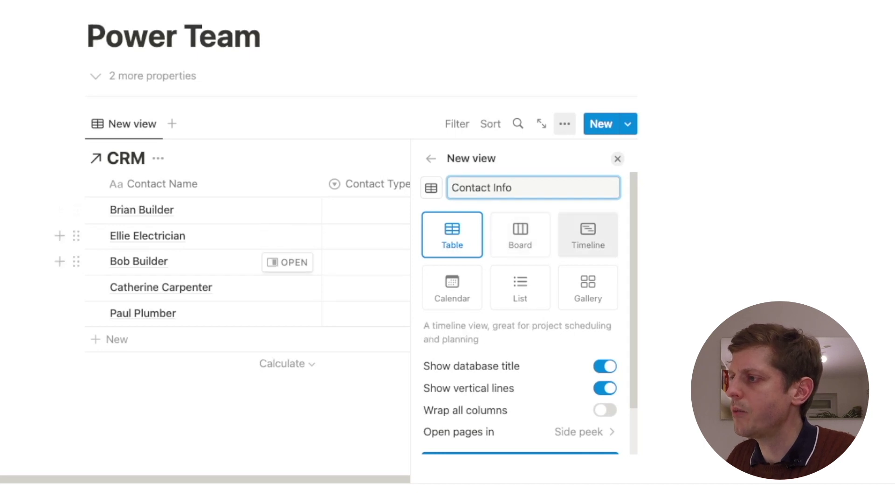
left_click(521, 287)
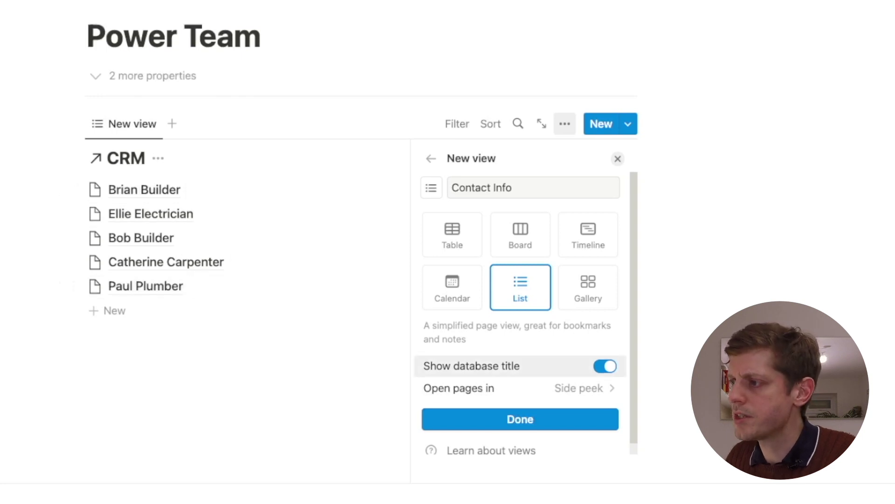
left_click(605, 366)
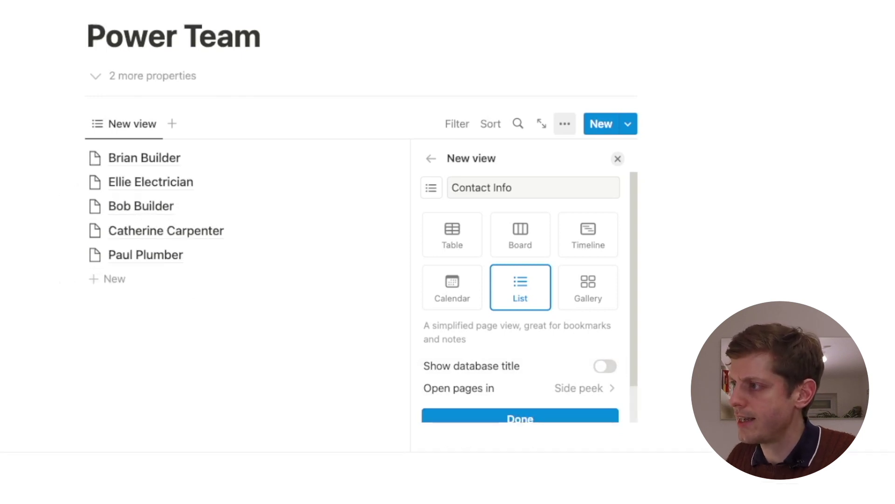
scroll(529, 298, "down", 2)
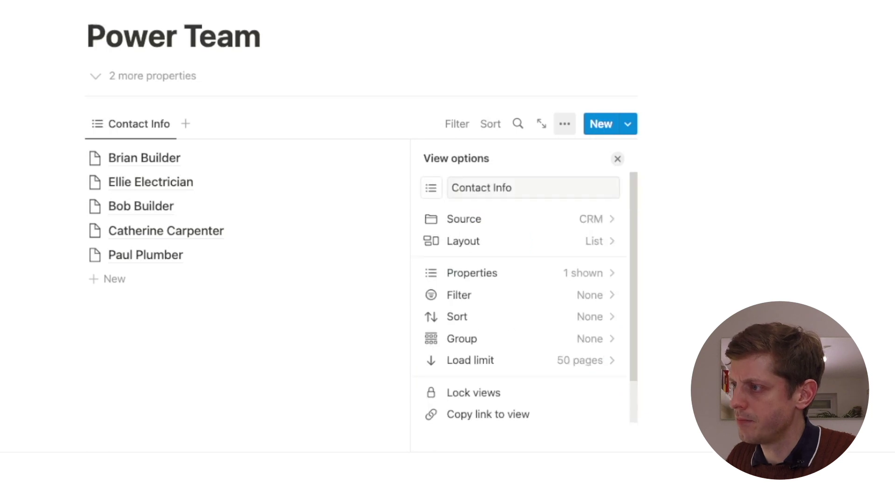
left_click(466, 272)
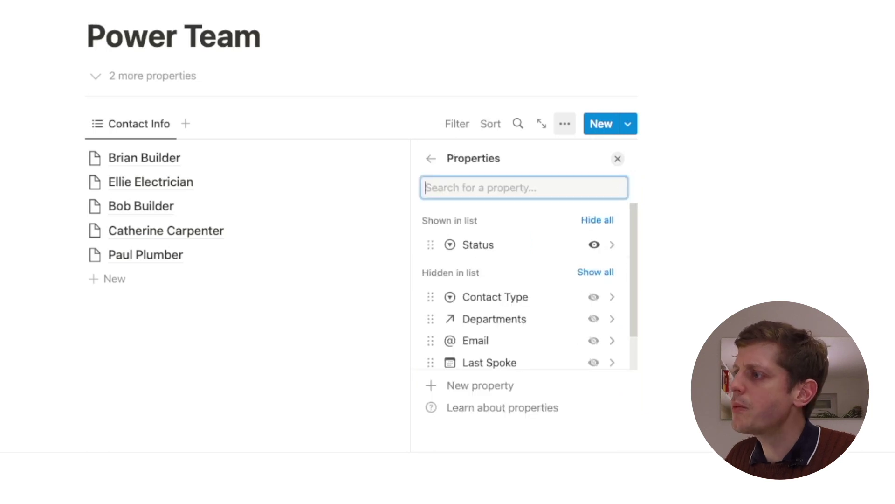
Show Phone No. alongside Status in the Contact Info list
scroll(513, 280, "down", 2)
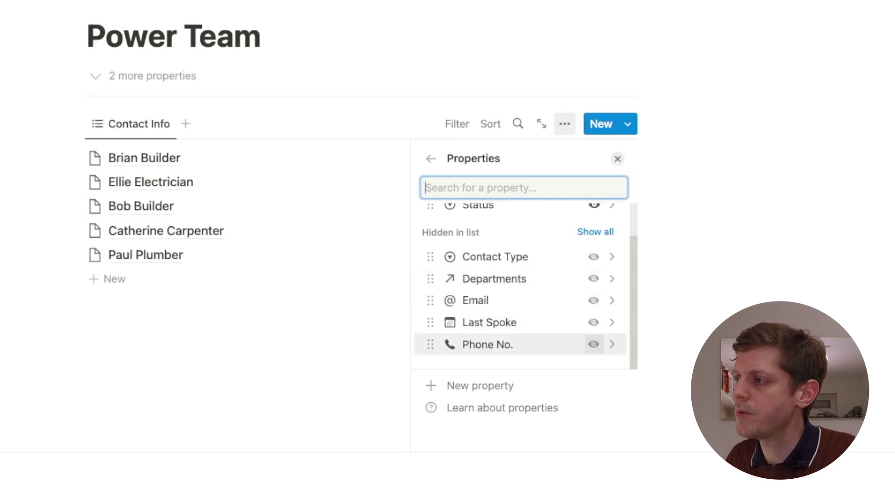
left_click(594, 343)
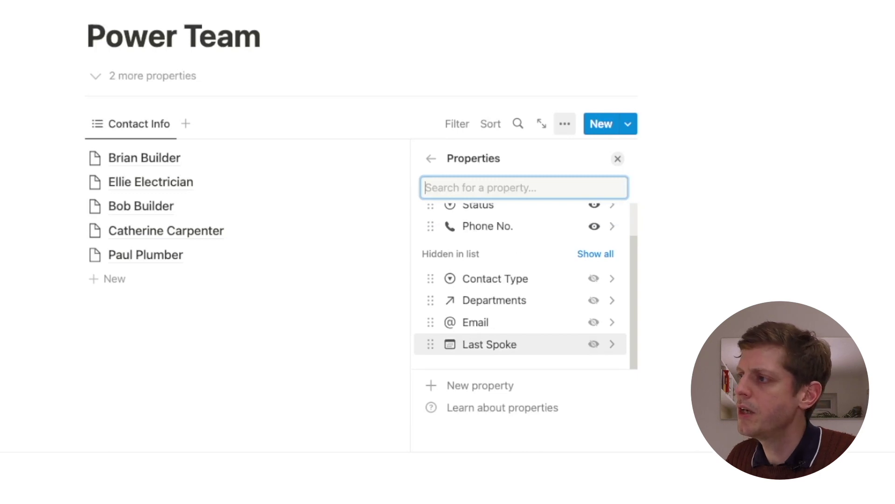
scroll(513, 279, "up", 1)
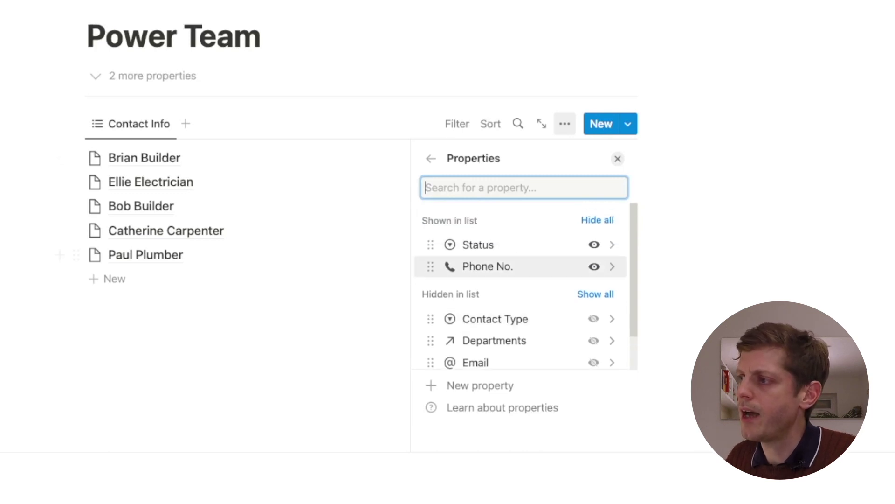
scroll(513, 279, "down", 1)
key("Escape")
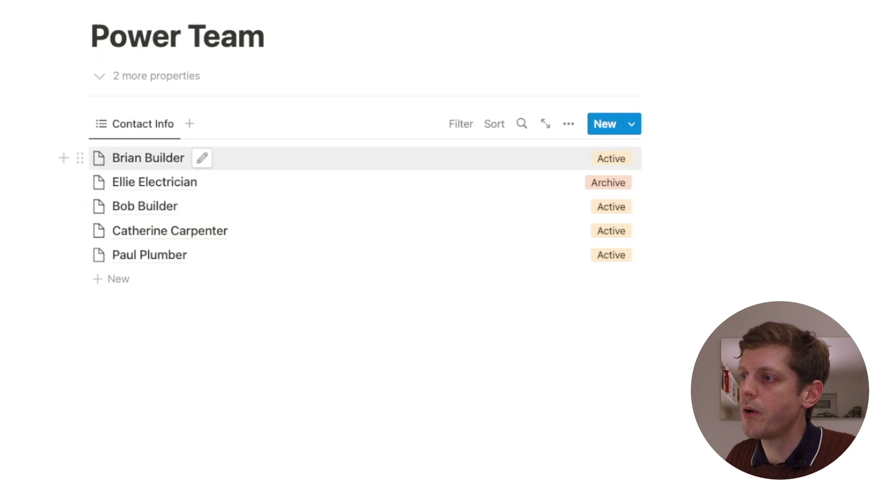
Enter the first contact's phone number in its Phone No. field and close the contact page
left_click(149, 158)
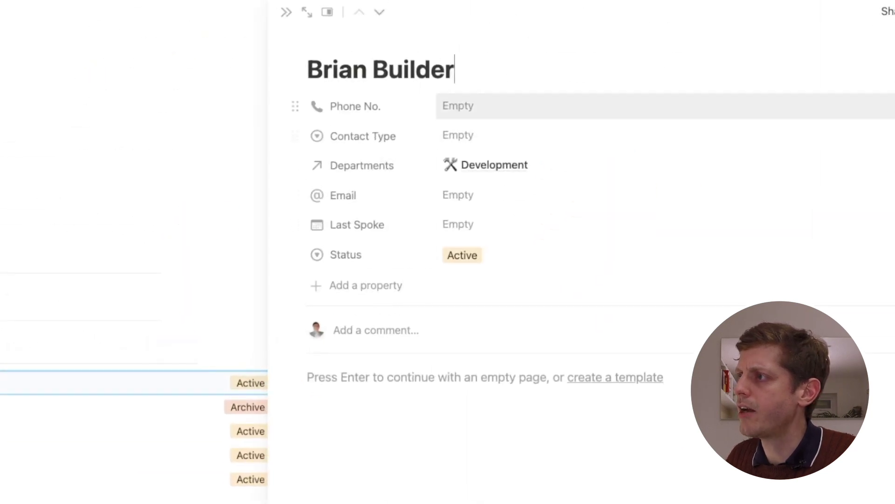
left_click(458, 106)
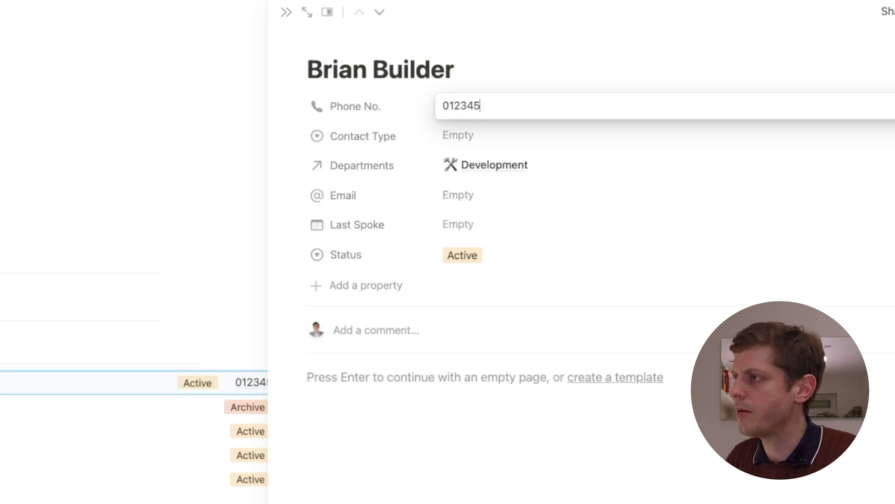
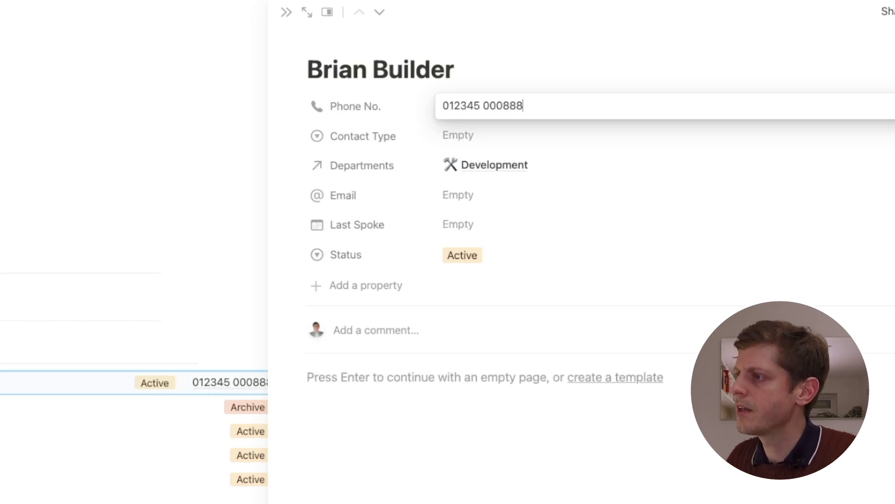
left_click(286, 12)
left_click(286, 13)
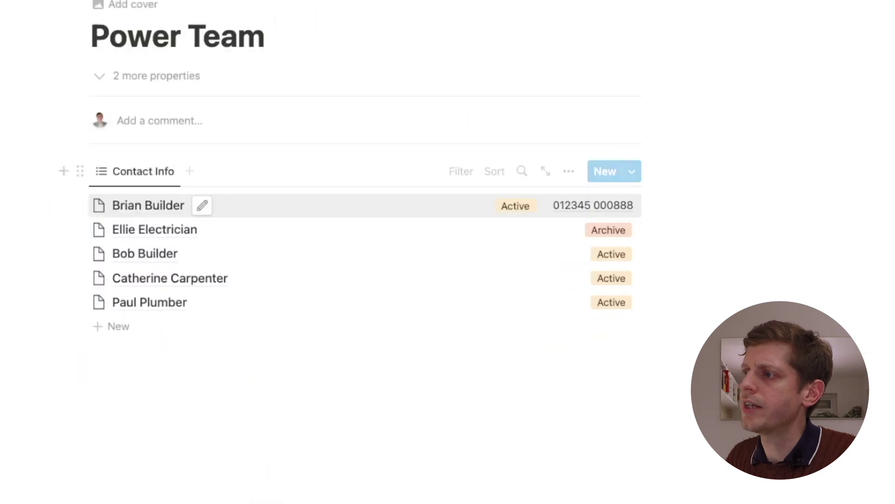
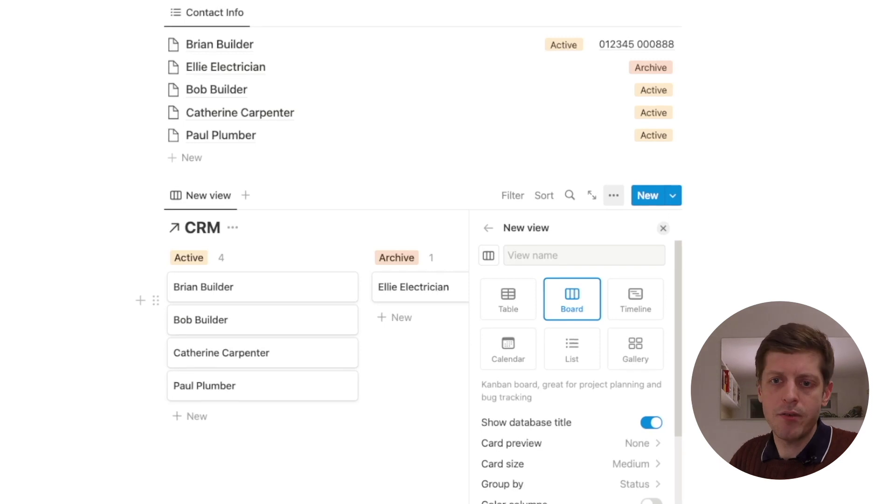
Hide the database title on the new board
scroll(571, 373, "down", 4)
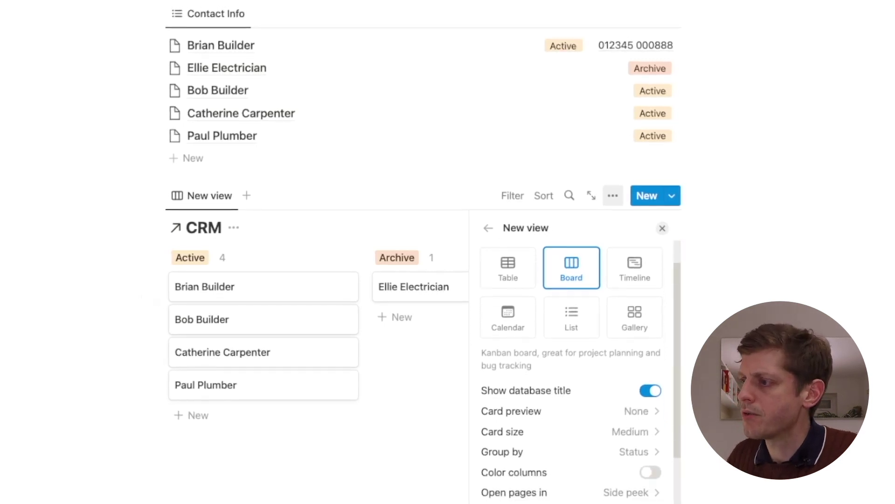
scroll(571, 373, "up", 2)
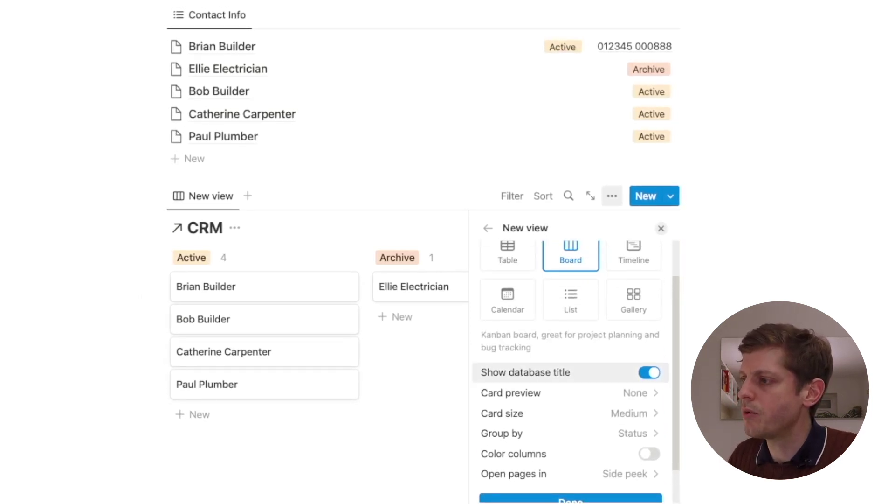
left_click(650, 372)
scroll(571, 355, "down", 1)
scroll(578, 354, "down", 2)
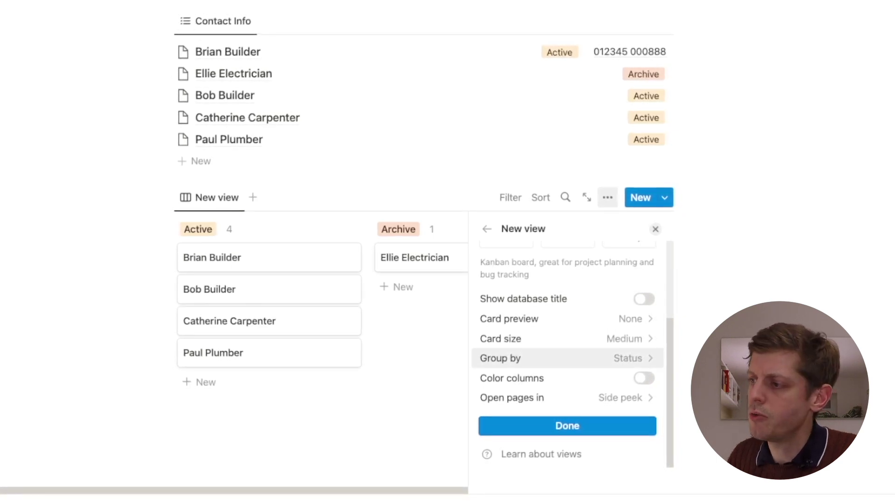
Group the board by the Contact Type property
left_click(501, 357)
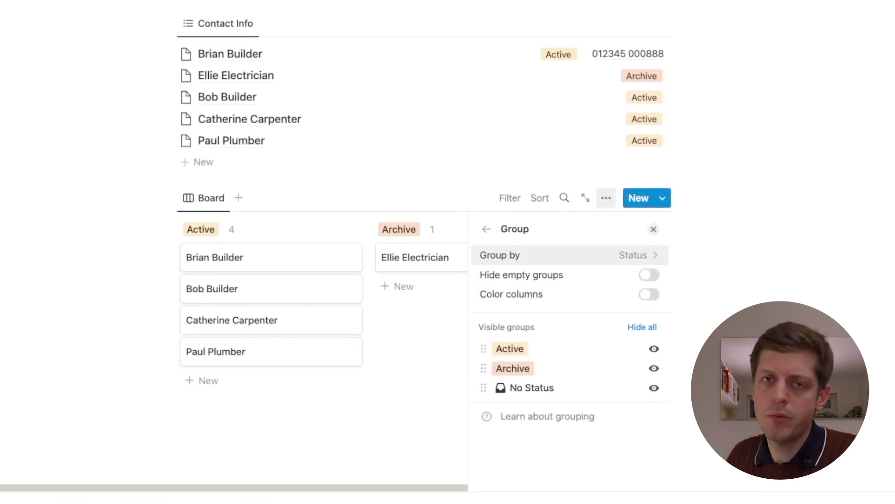
left_click(513, 255)
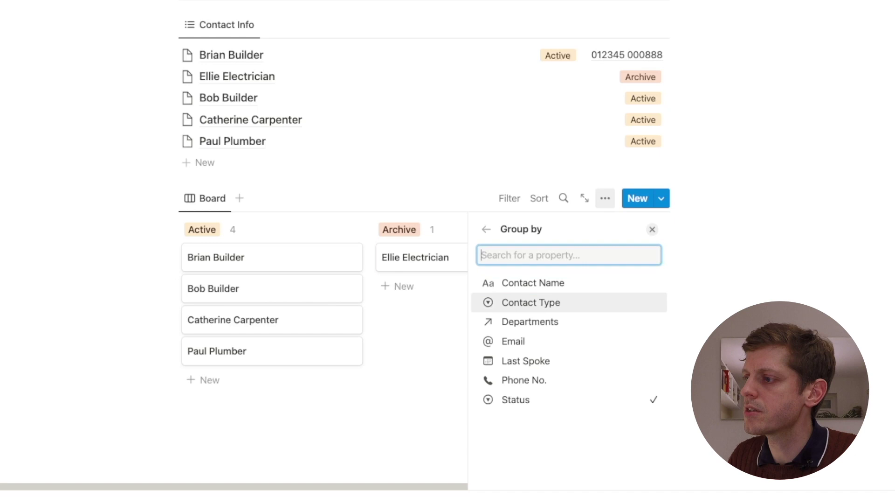
key("Return")
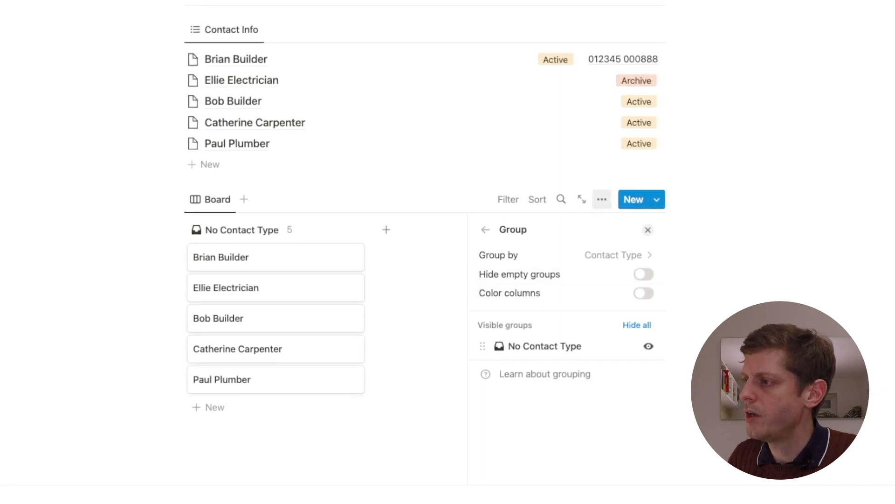
Show the Last Spoke property on the board cards
left_click(485, 229)
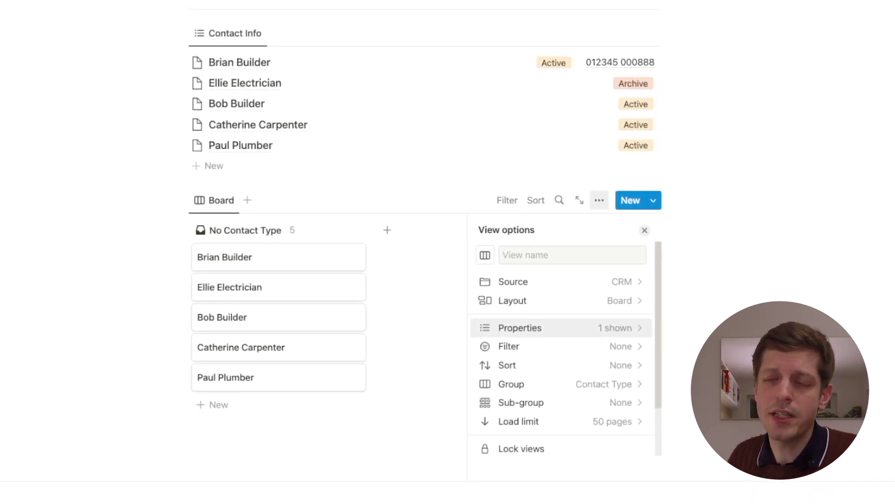
left_click(520, 327)
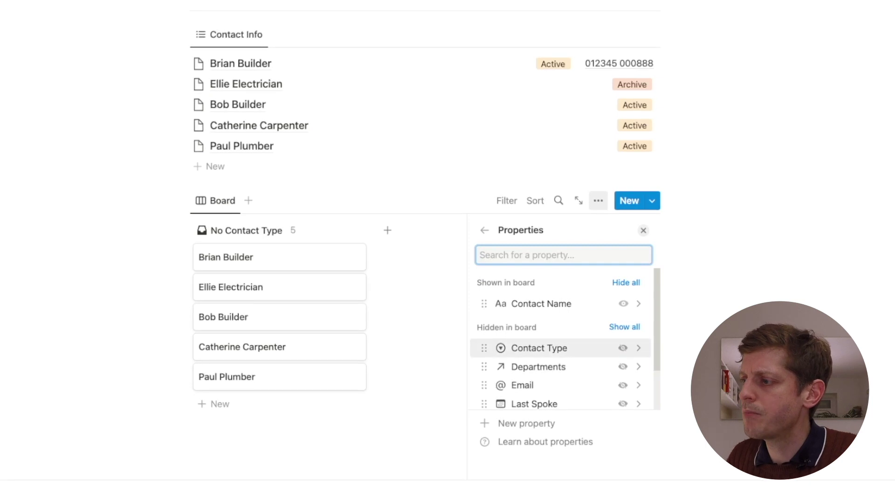
scroll(537, 347, "down", 1)
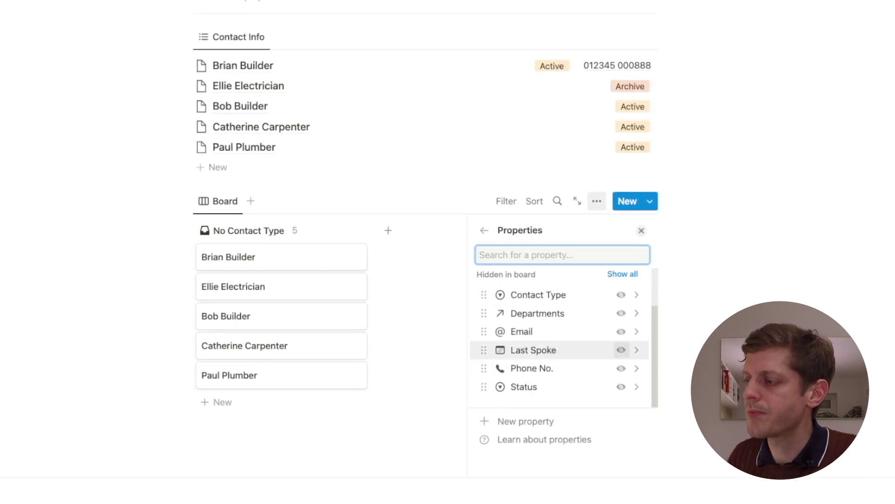
left_click(621, 349)
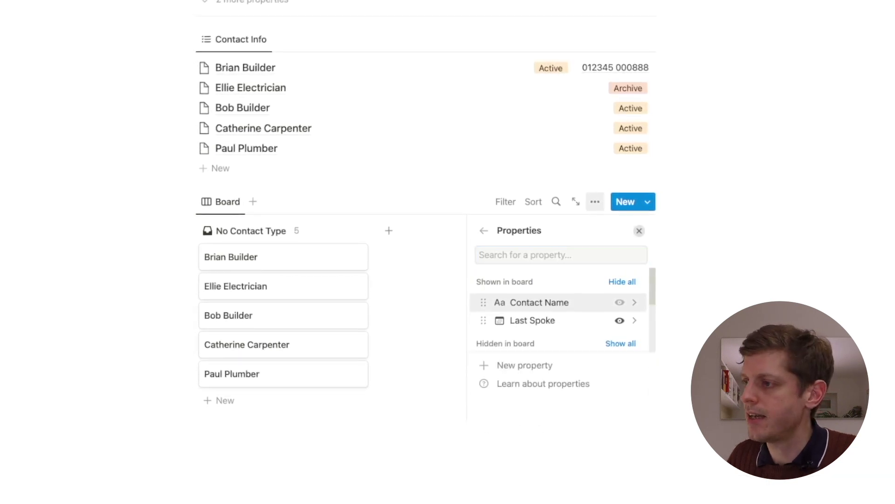
key("Escape")
scroll(434, 233, "down", 2)
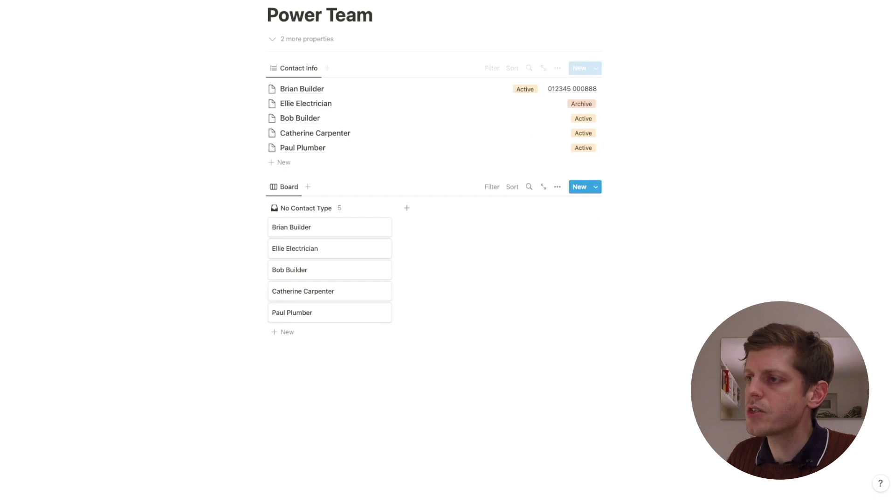
Create and assign the Builder contact type to the first builder contact
mouse_move(274, 208)
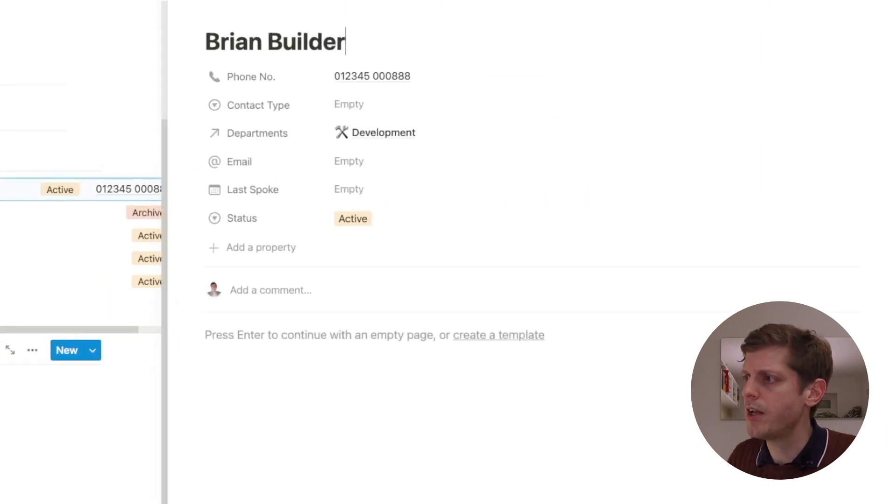
left_click(349, 105)
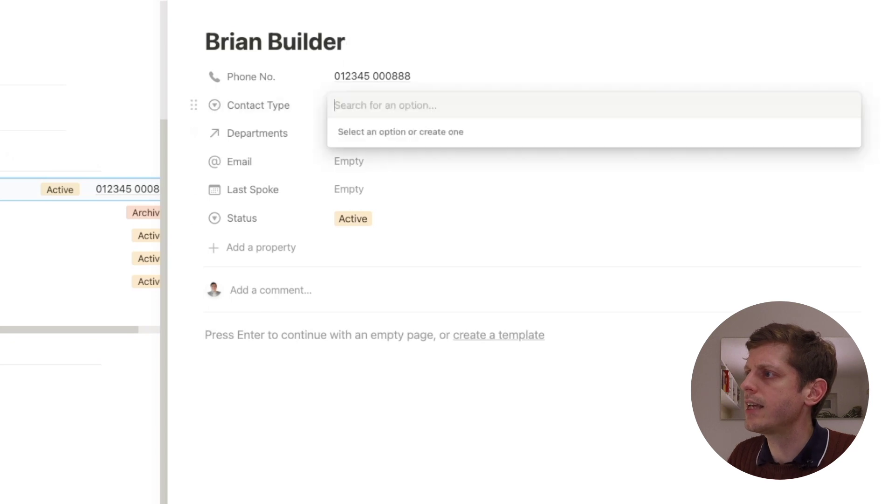
type("Builder")
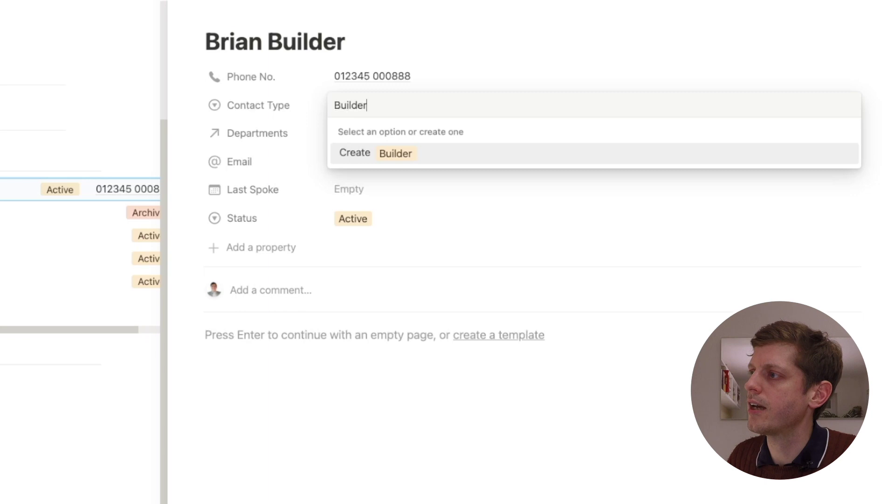
key("Return")
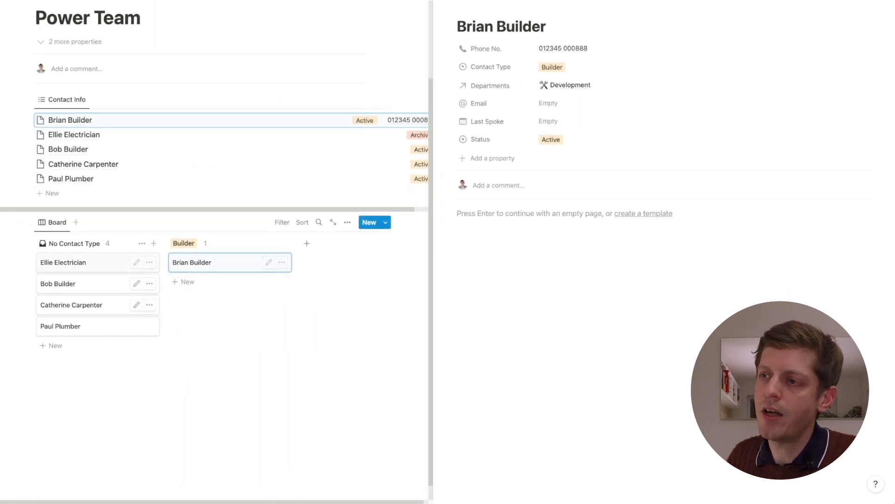
key("Escape")
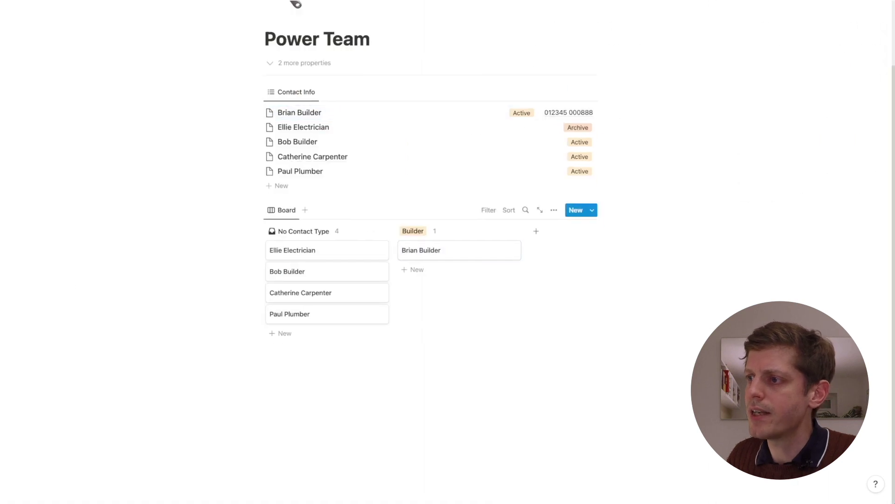
Create and assign the Electrician contact type to the electrician contact
left_click(292, 250)
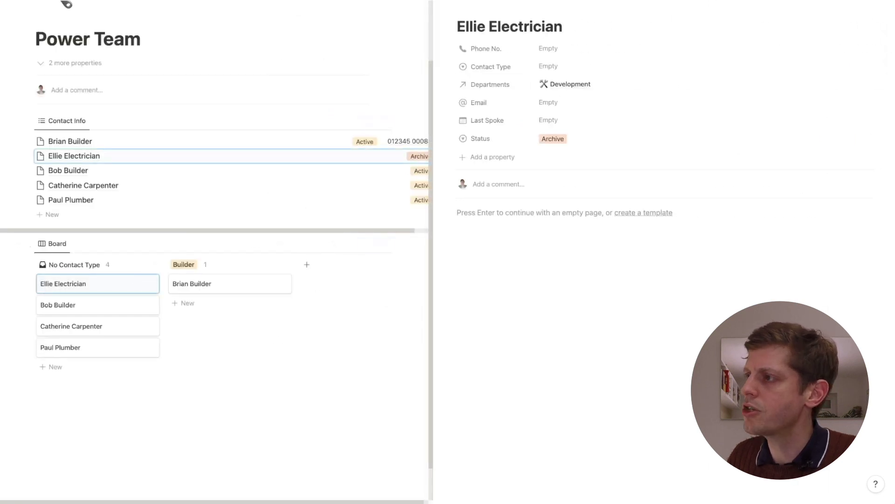
left_click(583, 63)
type("Elet")
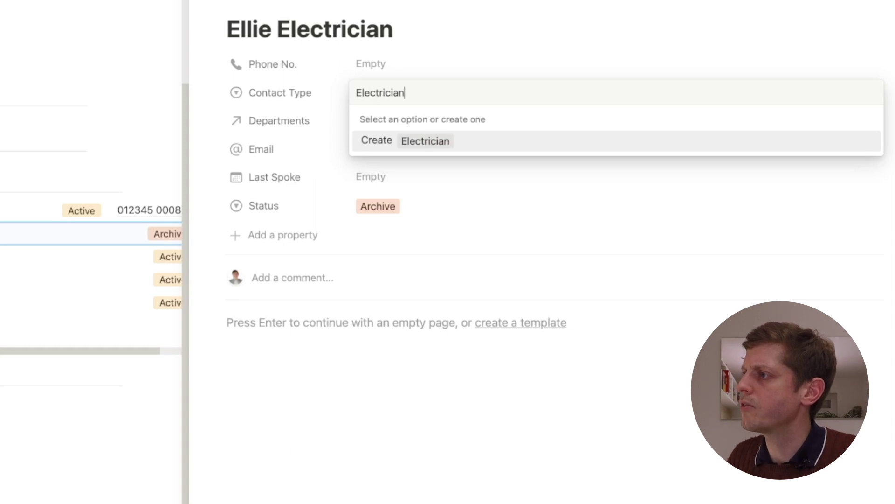
key("Return")
key("Escape")
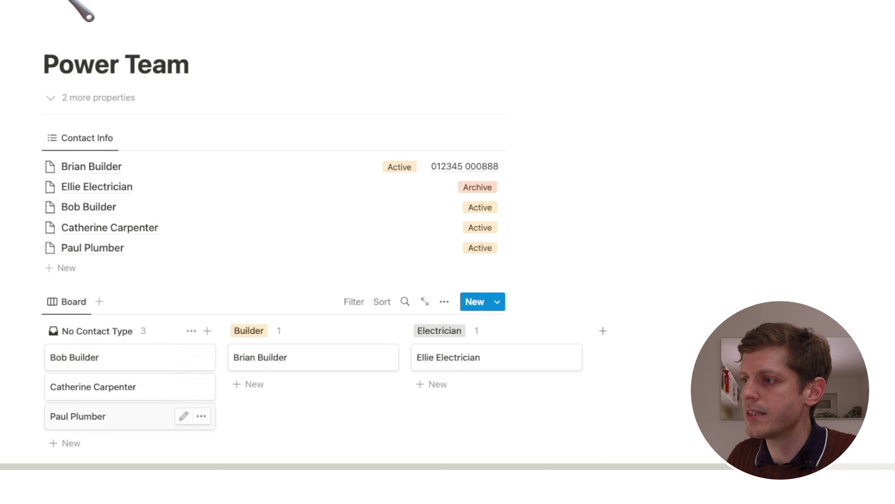
Tag the plumber contact as Plumber and move the second builder card into the Builder column
left_click(78, 416)
left_click(437, 79)
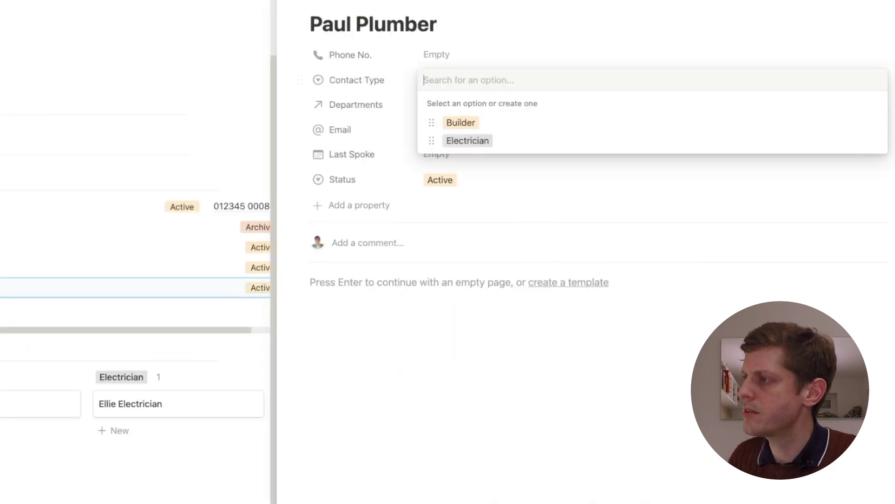
type("Plumber")
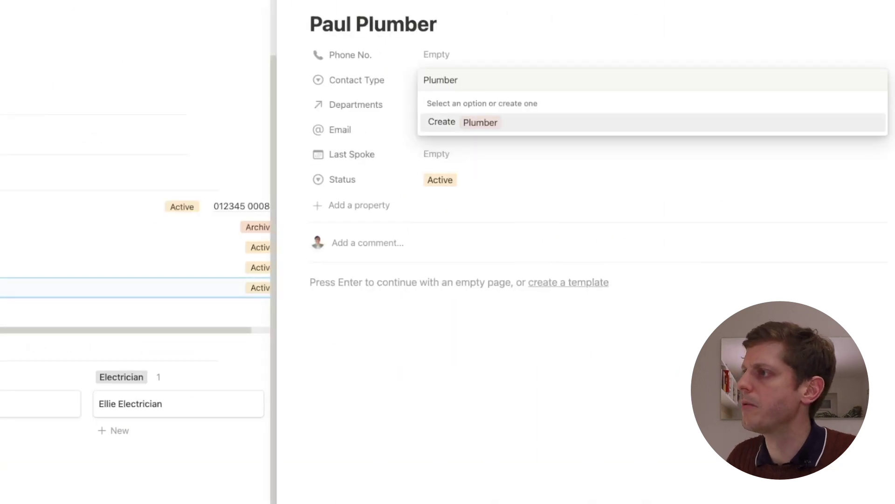
key("Return")
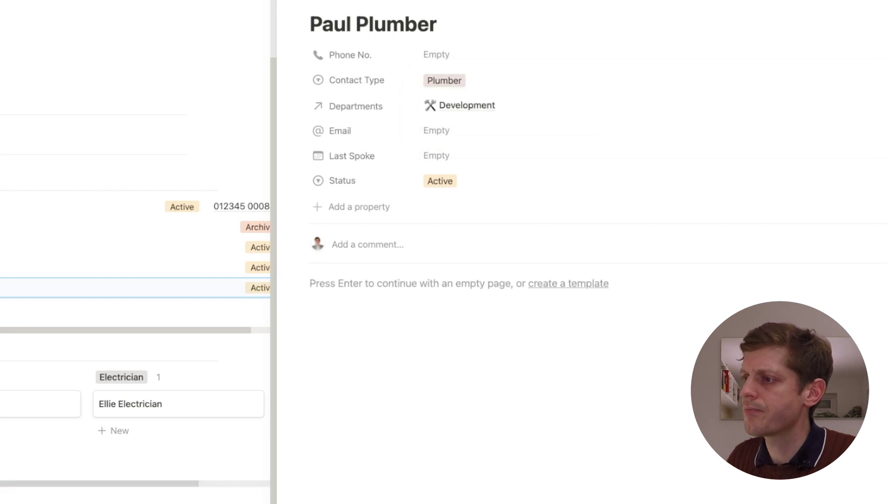
key("Escape")
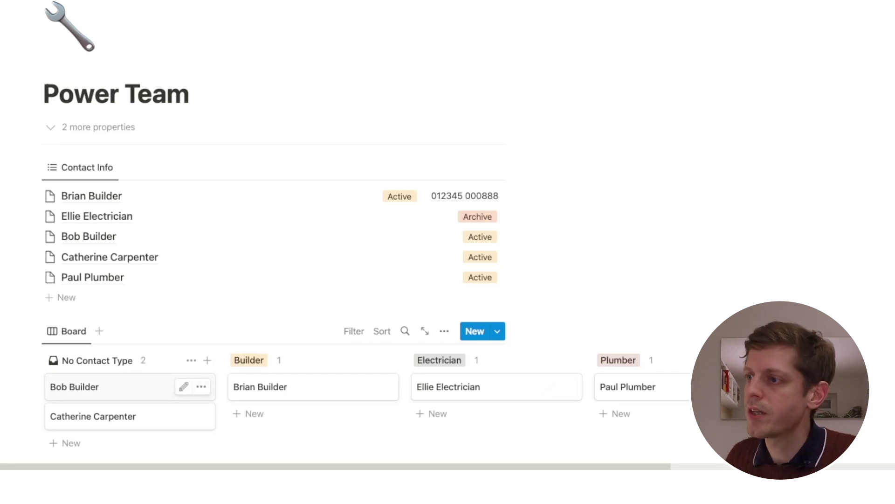
left_click_drag(117, 386, 303, 406)
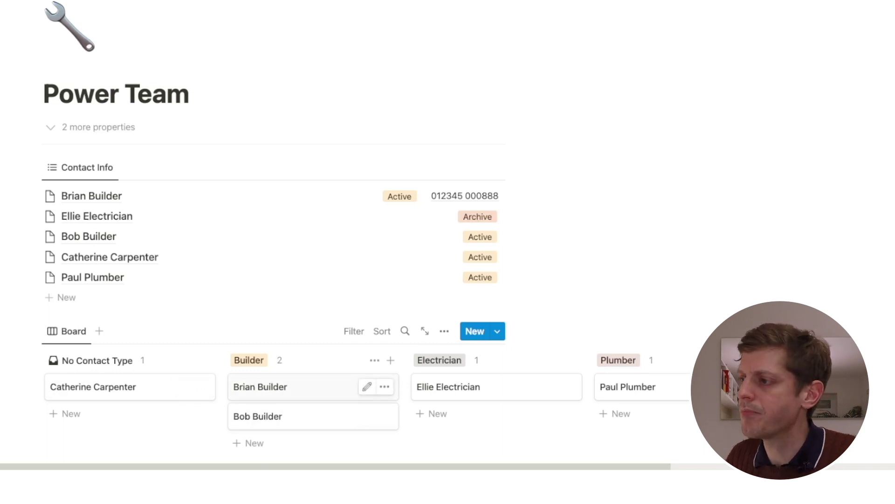
left_click(280, 387)
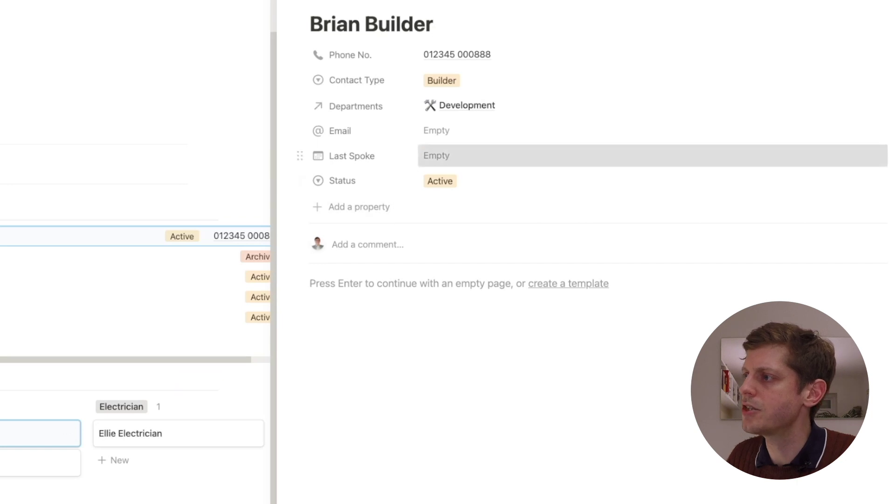
Set the first builder contact's Last Spoke date to February 8, 2023
left_click(436, 155)
left_click(485, 271)
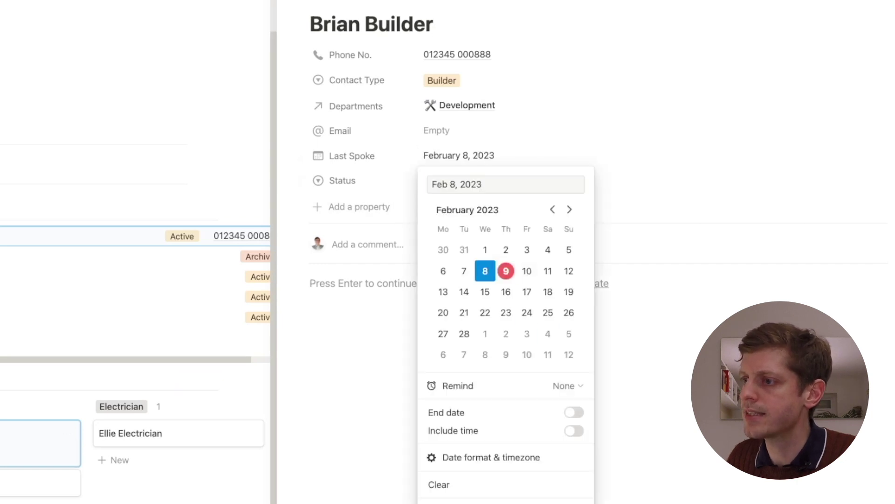
key("Escape")
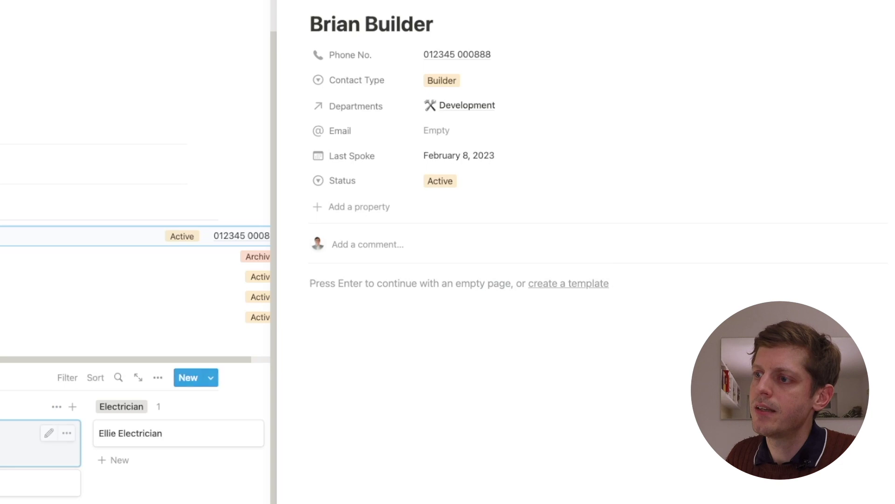
key("Escape")
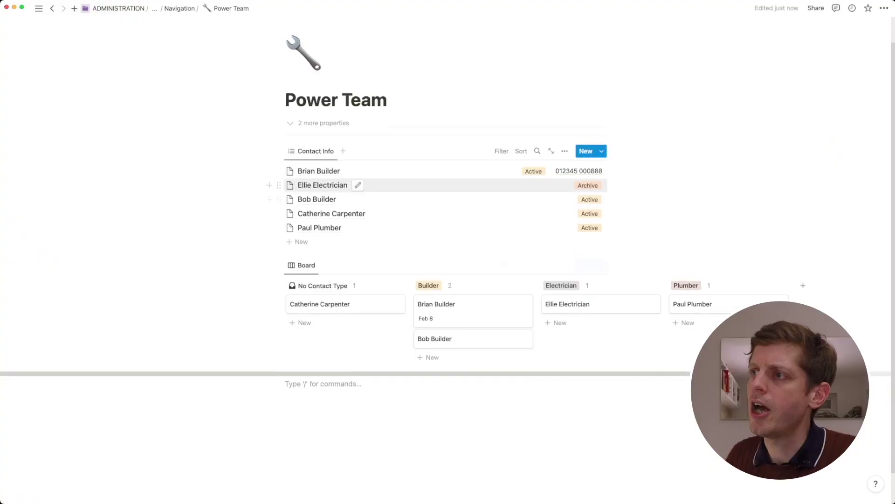
Go to the Sourcing Dashboard, then the Property Leads Dashboard page
mouse_move(38, 9)
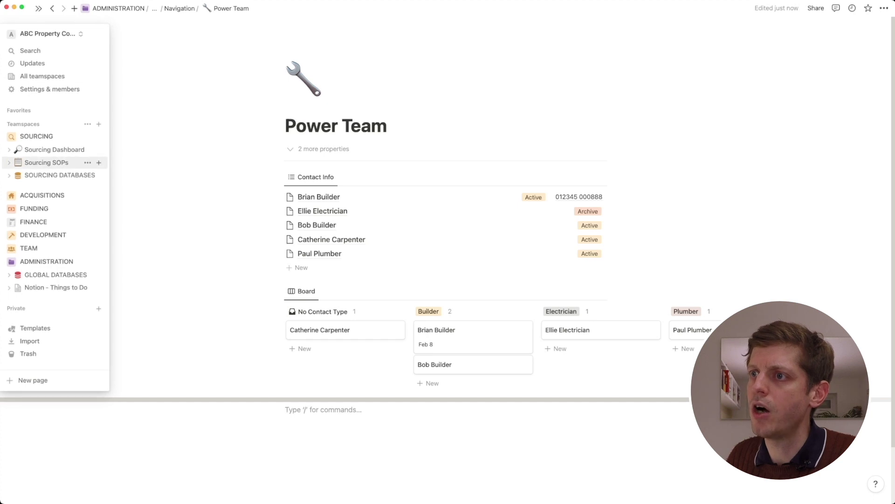
left_click(46, 149)
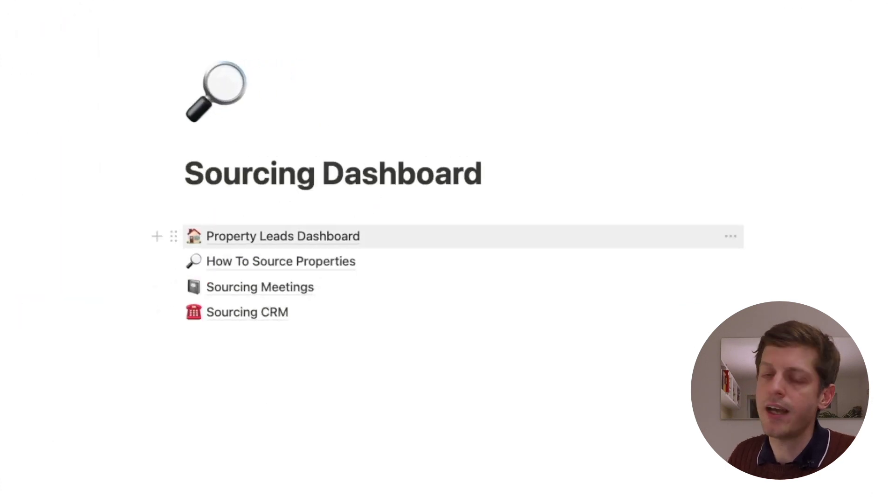
left_click(284, 236)
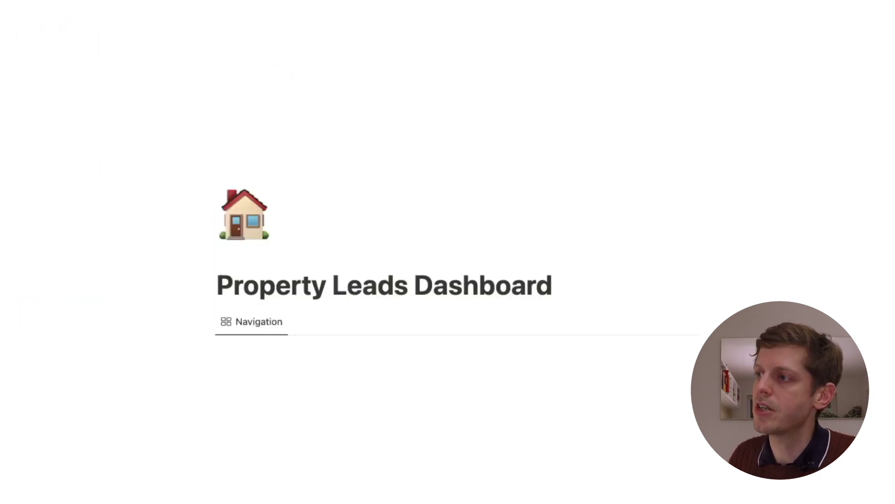
Extend the Rewrite Query Logic task on the calendar to Nov 13
scroll(447, 280, "down", 5)
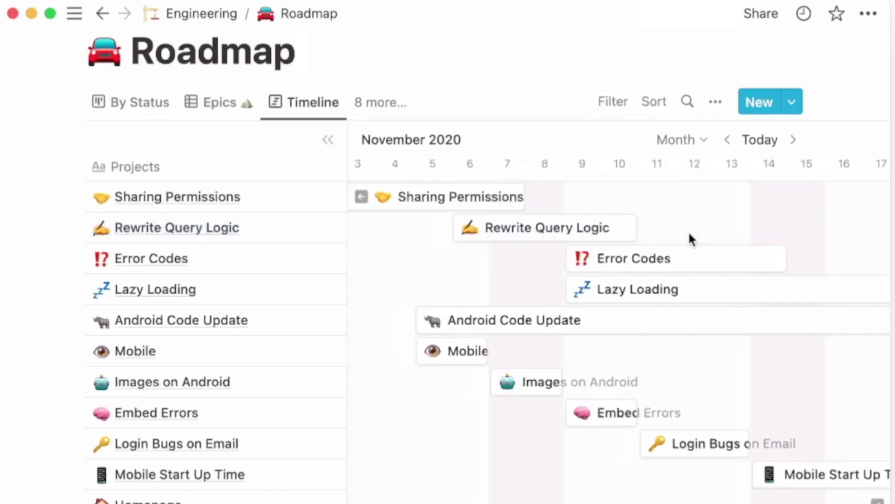
scroll(688, 231, "left", 2)
scroll(688, 231, "right", 4)
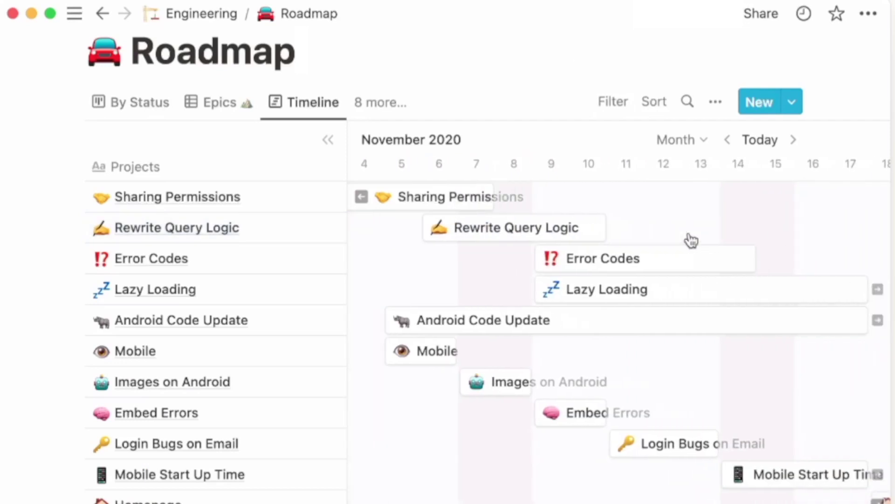
mouse_move(565, 228)
left_click_drag(566, 228, 682, 228)
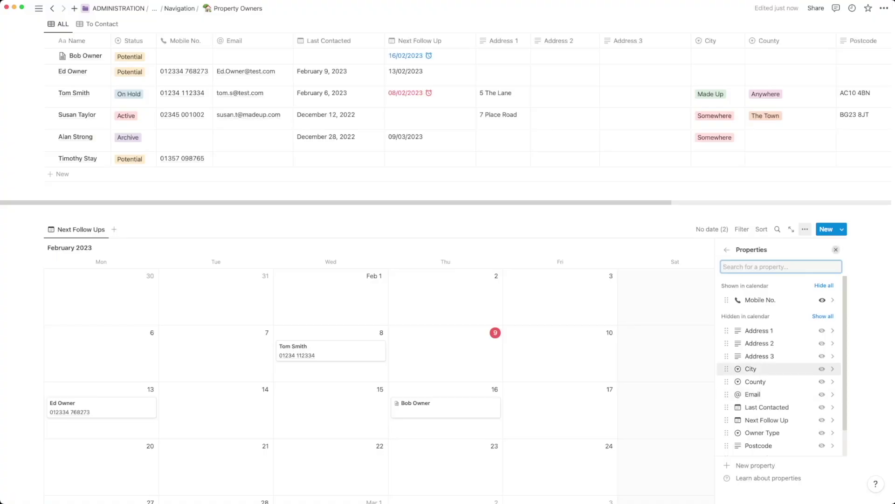
key("Escape")
Add a new Property Owners entry and enter the owner's first name as its title
scroll(448, 261, "down", 4)
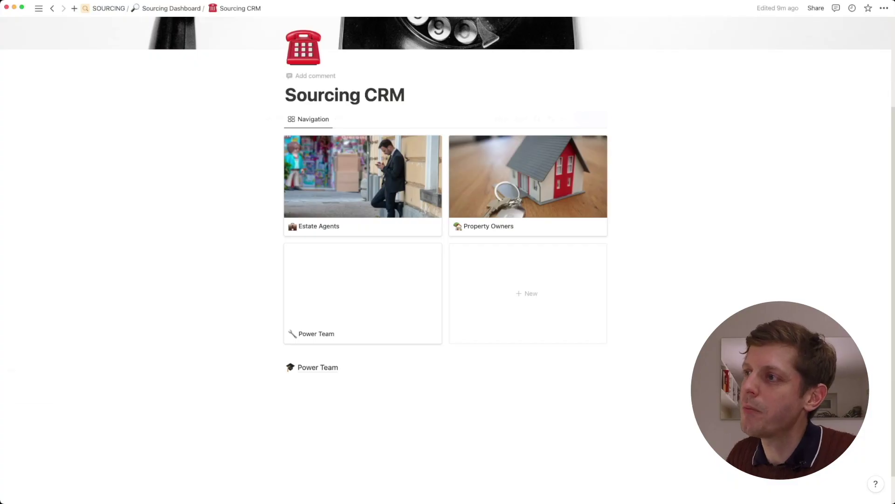
left_click(528, 187)
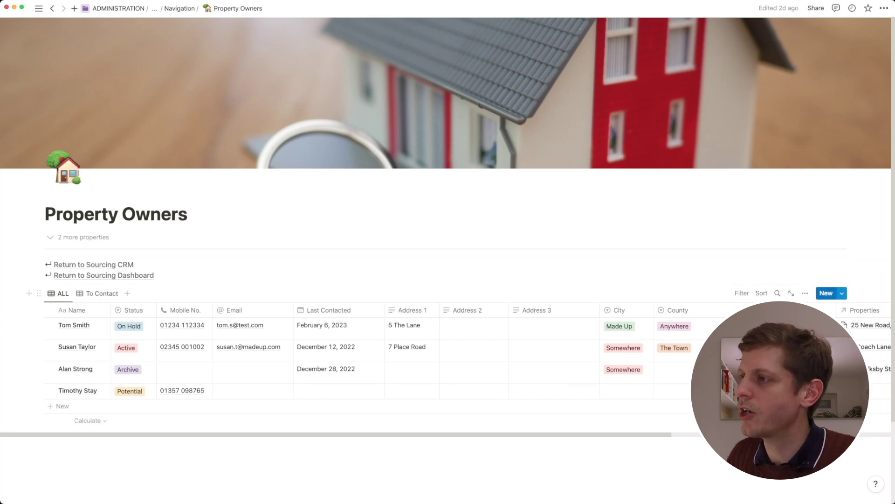
left_click(826, 293)
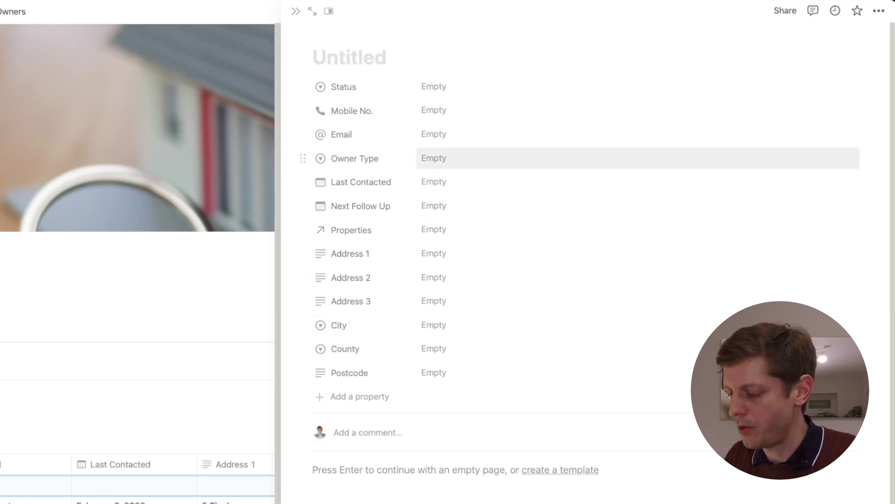
type("Ed Owner")
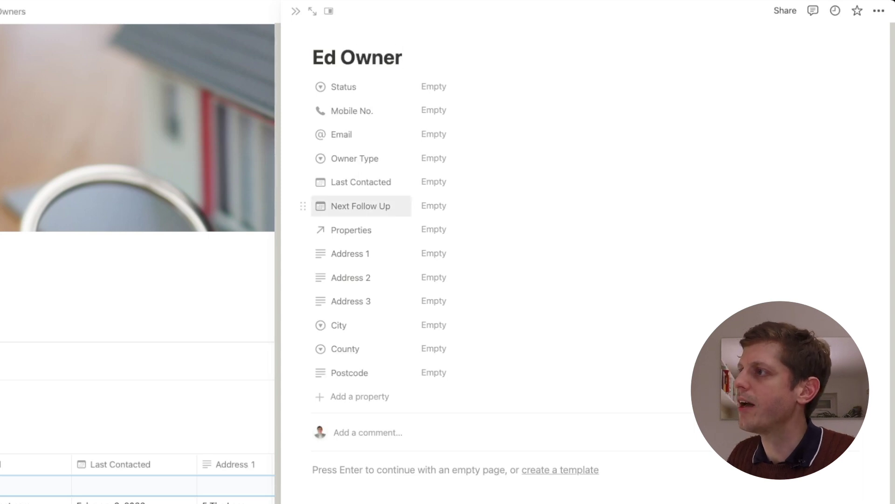
Set Status to Potential, enter the owner's mobile number and e-mail, and choose Landlord owner type
left_click(434, 87)
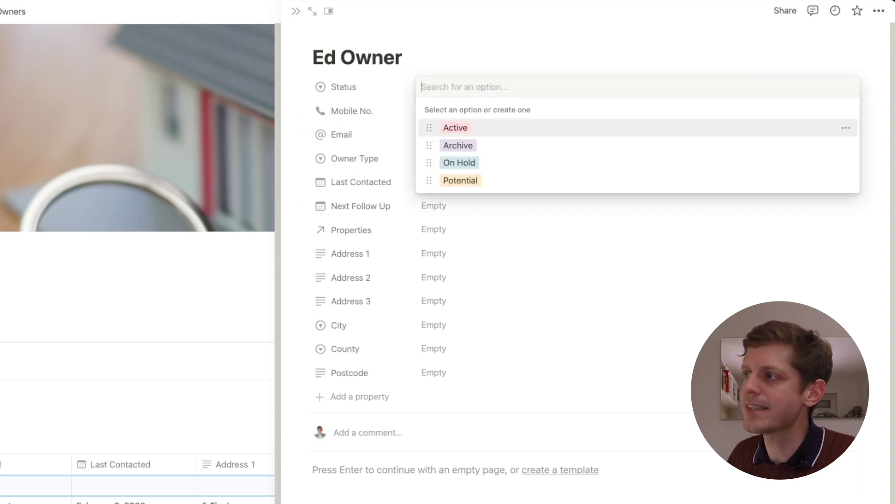
key("Return")
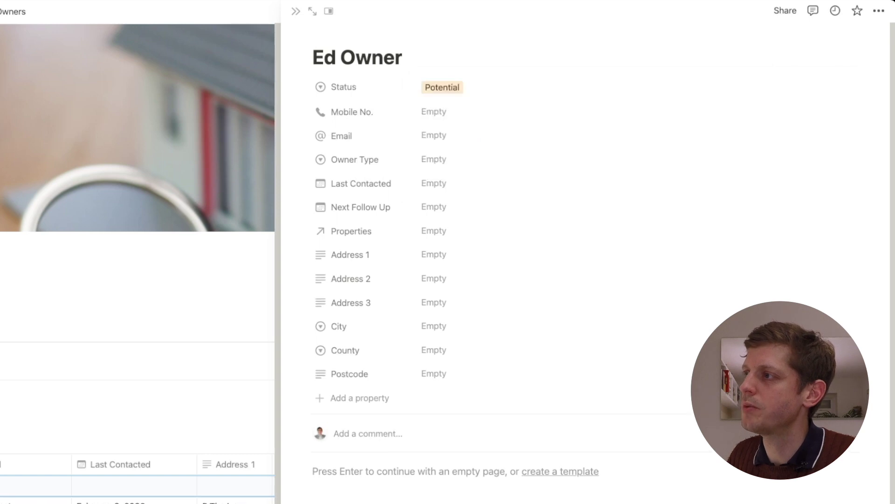
left_click(434, 112)
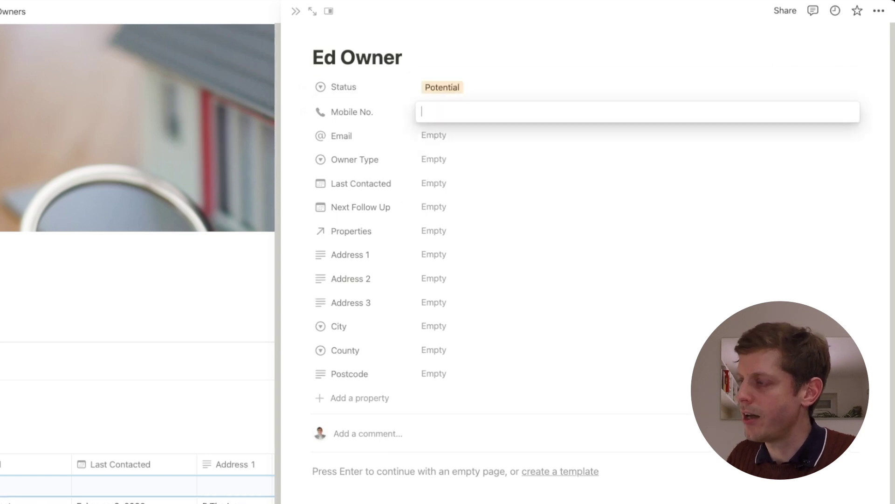
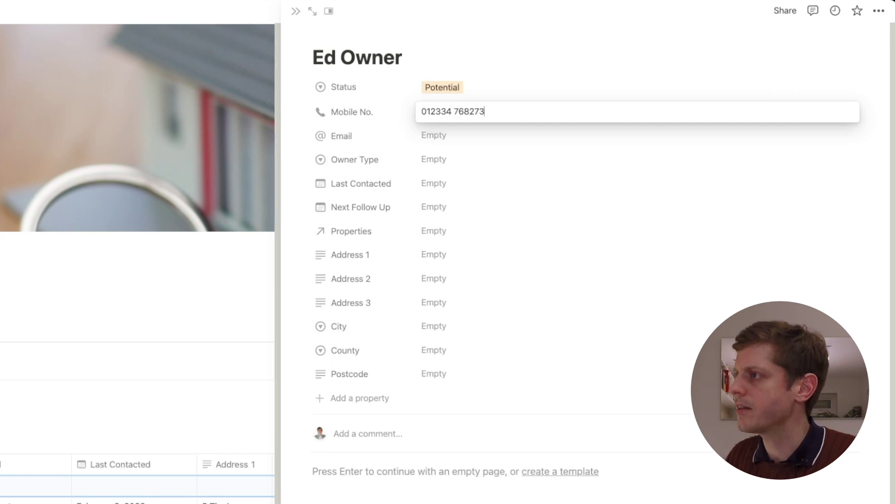
left_click(434, 135)
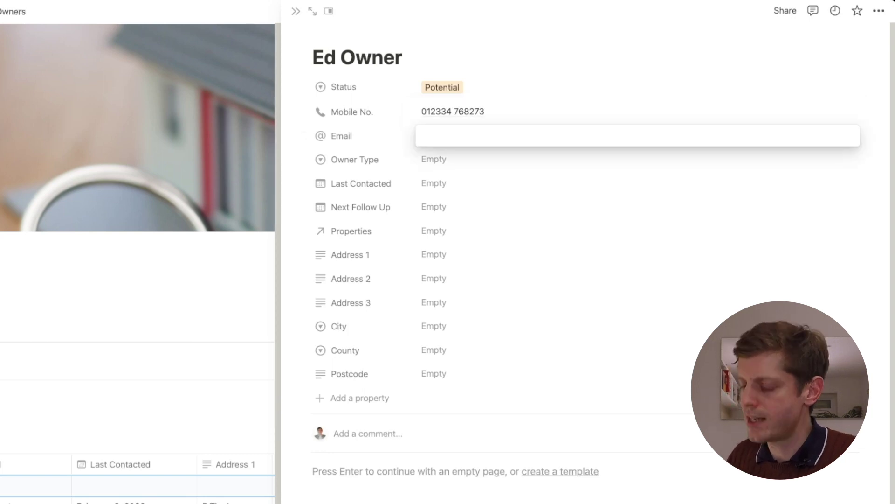
type("Ed")
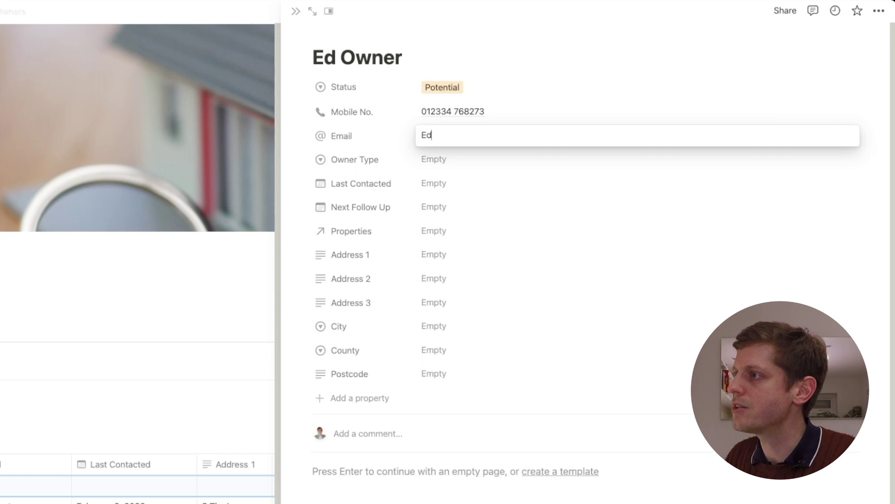
type(".Owner@test.com")
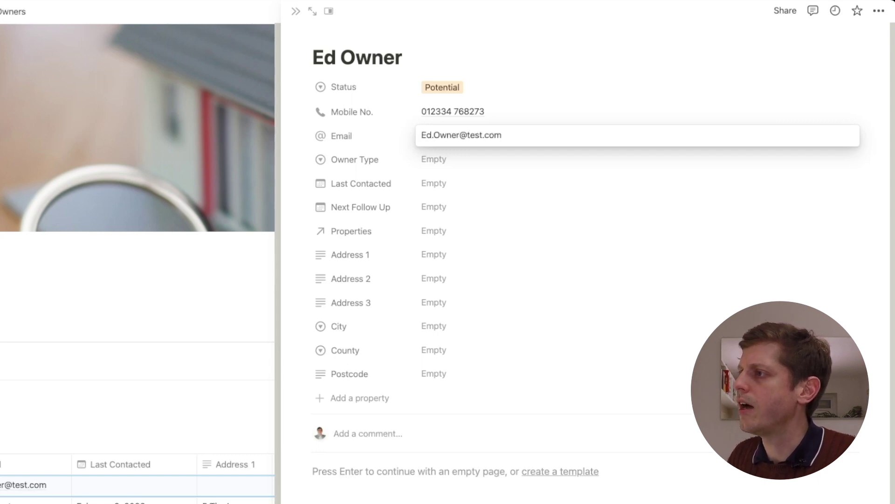
key("Tab")
key("Return")
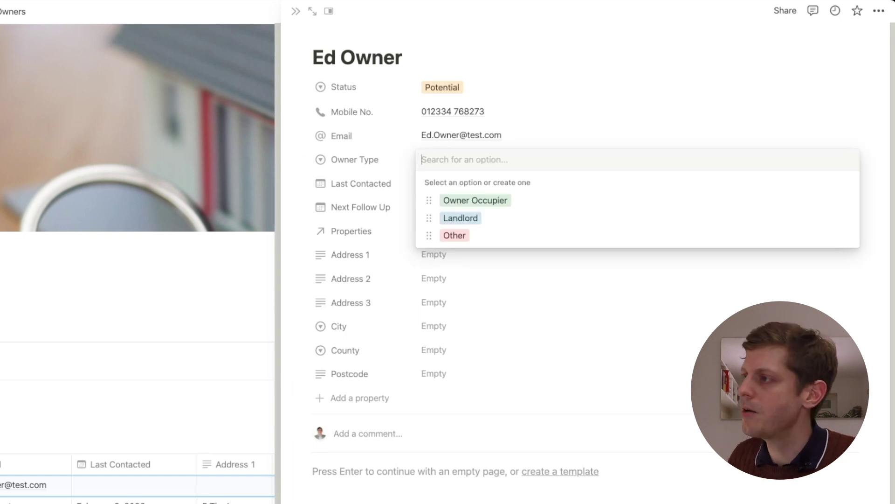
key("Down")
key("Return")
Set Last Contacted to February 9, 2023 and Next Follow Up to 13 February 2023
key("Tab")
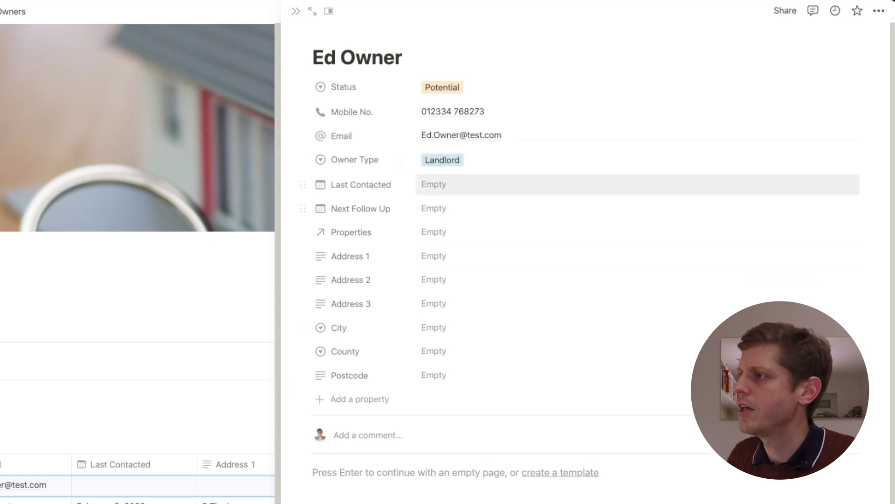
key("Return")
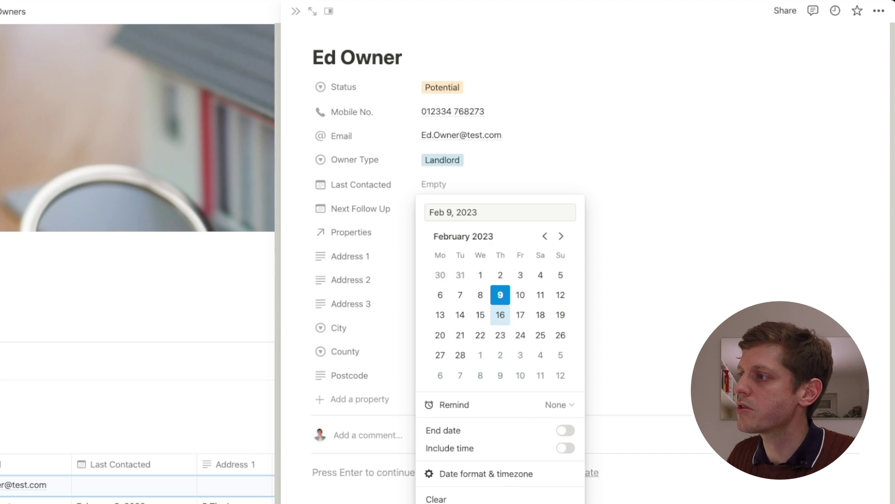
key("Return")
key("Escape")
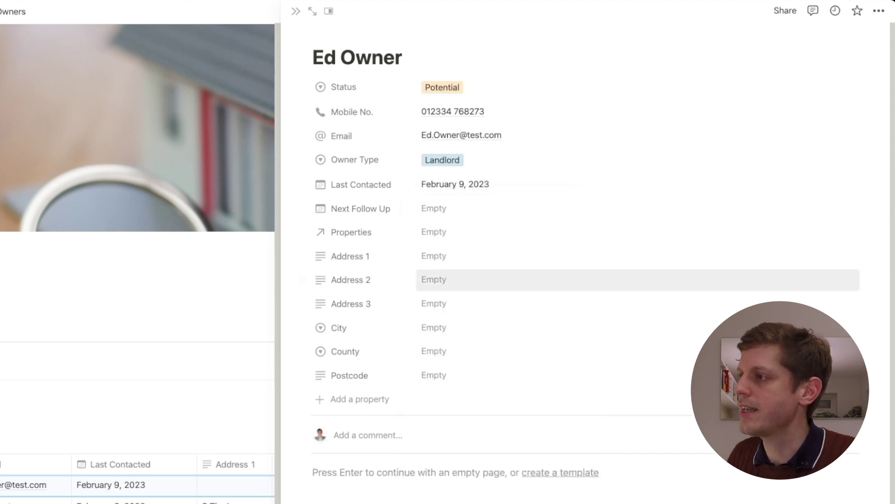
key("Up")
key("Up")
key("Return")
type("09/02/2023")
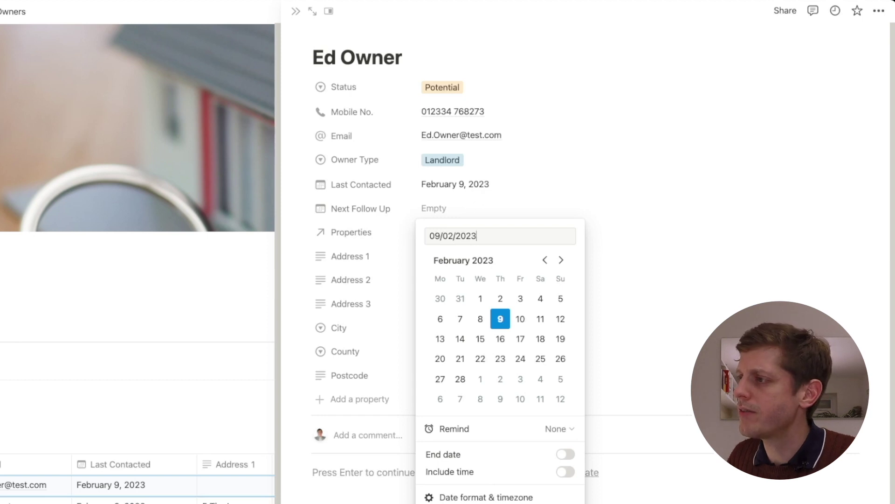
left_click(441, 339)
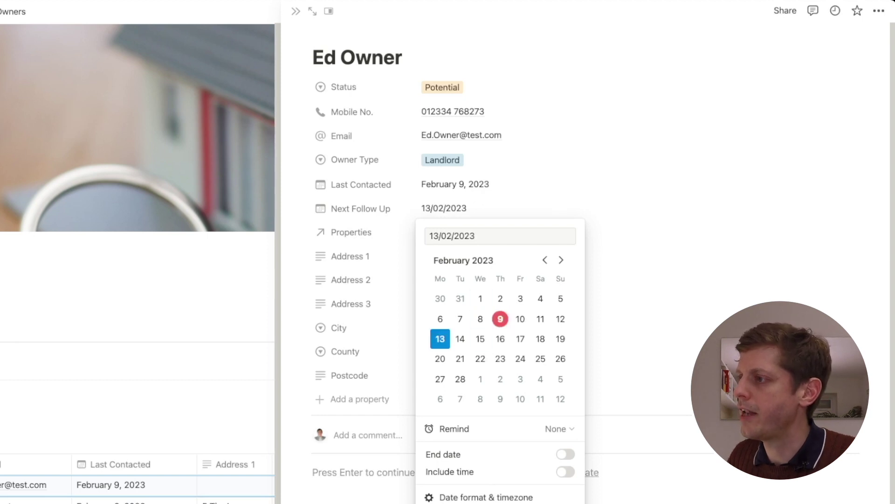
key("Escape")
Link a property to the owner through the Properties relation
key("Down")
key("Return")
key("Down")
key("Down")
key("Down")
key("Down")
key("Down")
key("Down")
key("Down")
key("Down")
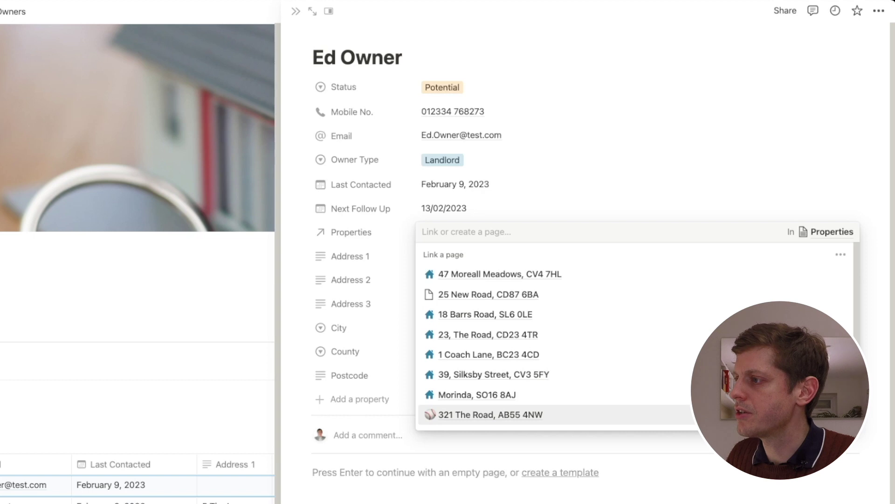
key("Up")
key("Return")
key("Escape")
key("Up")
key("Up")
key("Up")
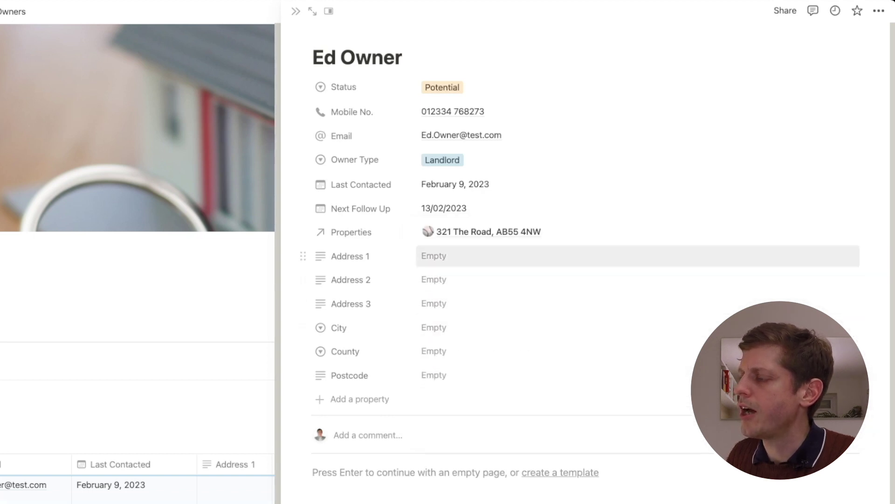
key("Down")
key("Down")
key("Down")
key("Down")
key("Up")
key("Up")
key("Up")
key("Up")
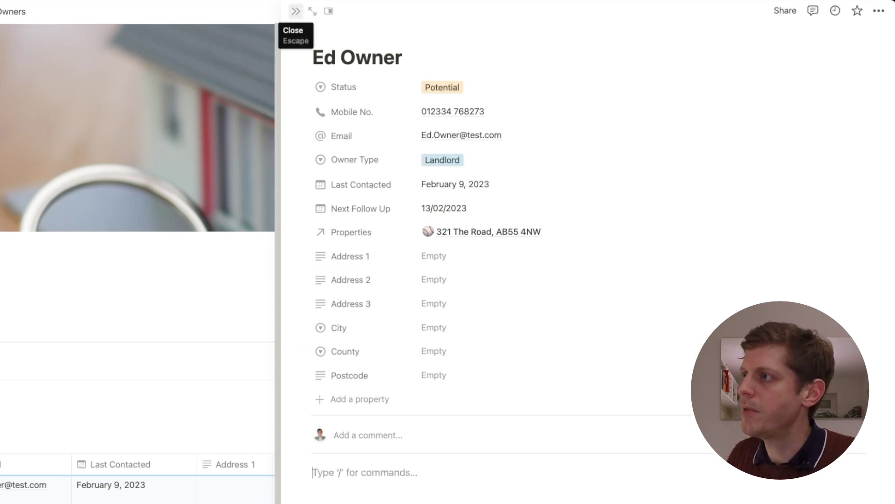
left_click(295, 10)
Create a new Property Owners template from the New button's dropdown
scroll(65, 326, "down", 1)
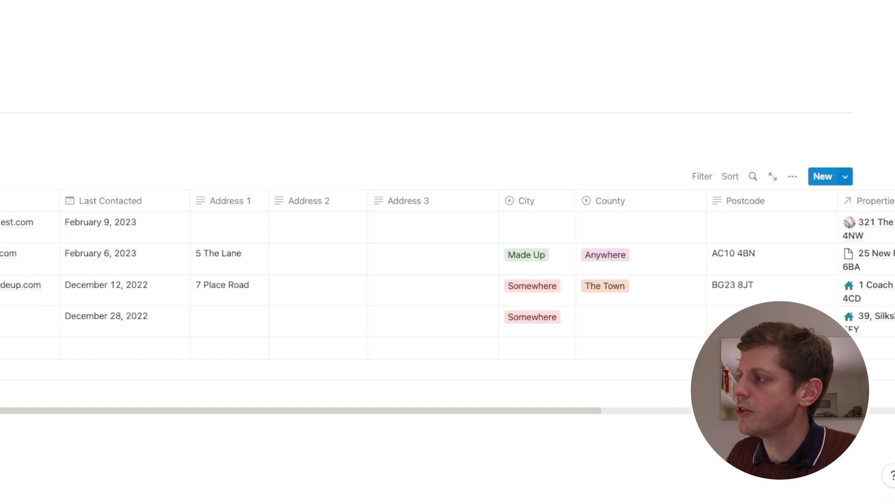
left_click(845, 177)
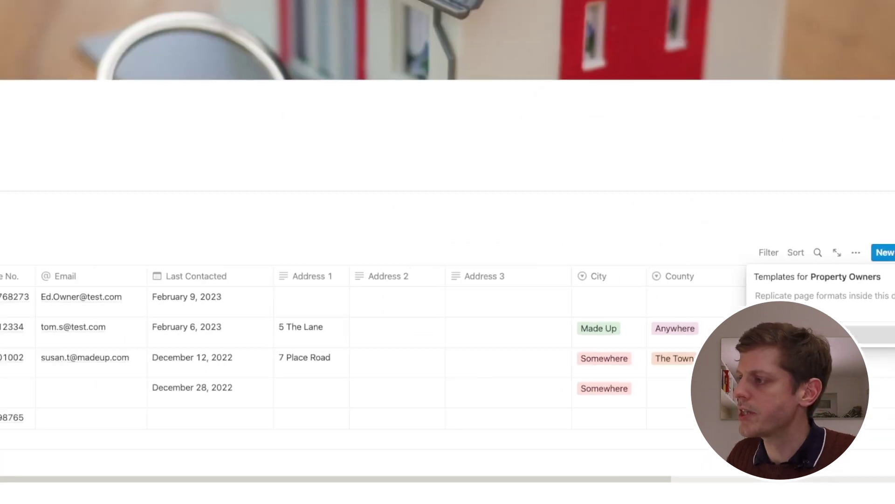
left_click(626, 206)
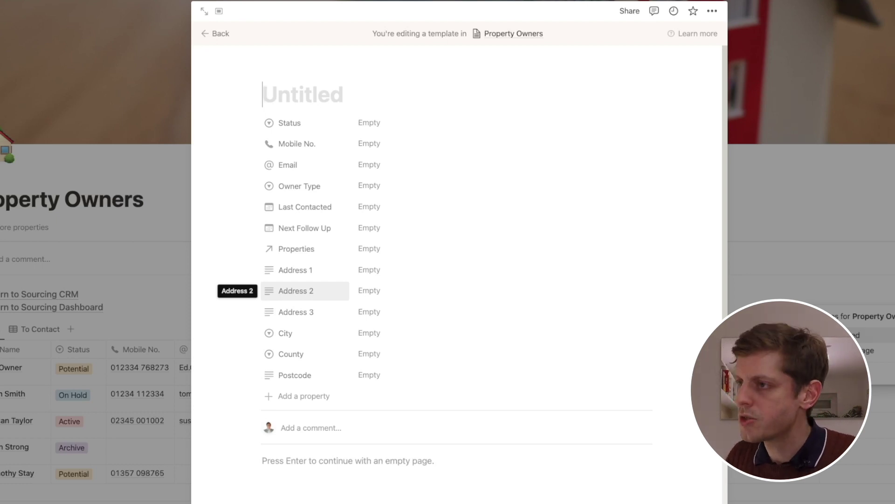
Title the template '<FirstName> <LastName>'
type("<First")
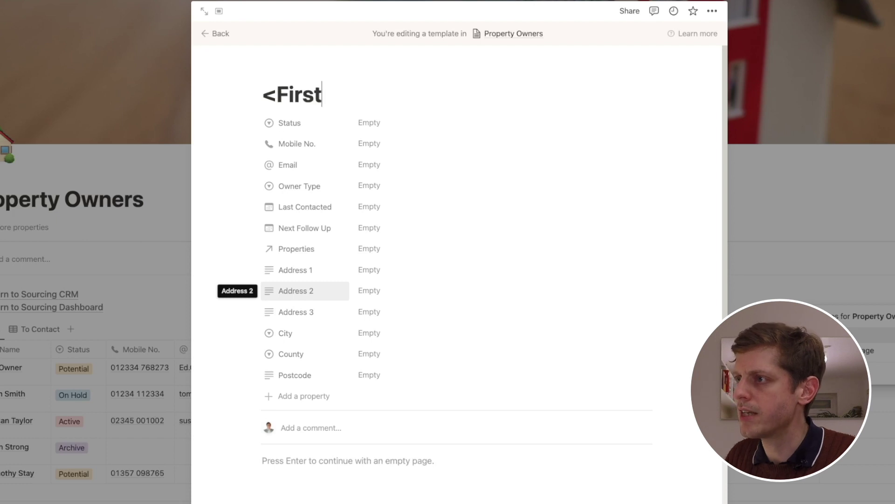
type("Name")
key("BackSpace")
type("me><")
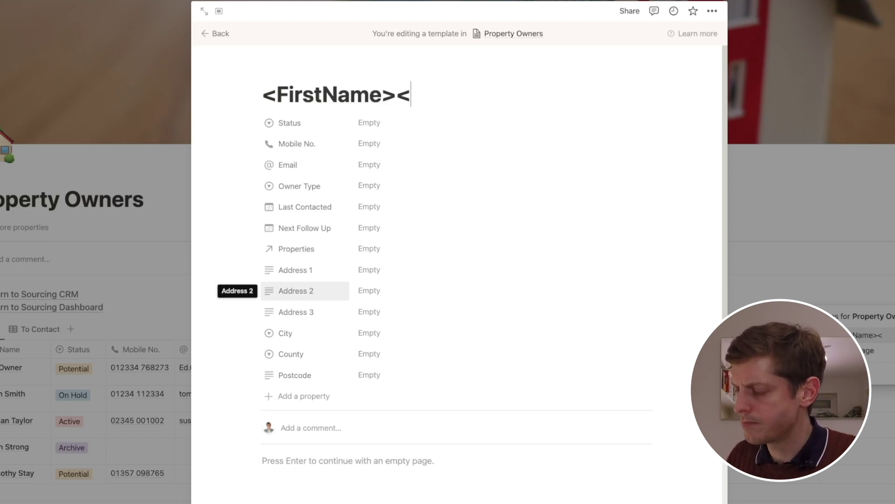
type("LastName>")
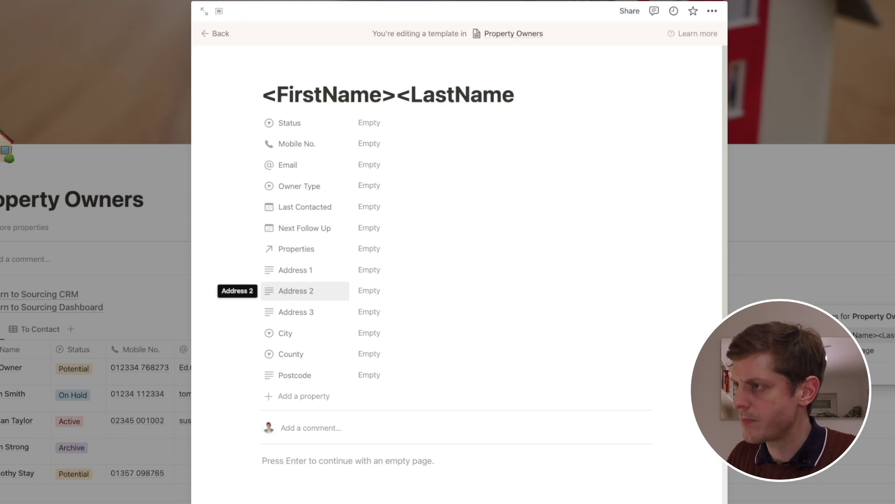
left_click(397, 95)
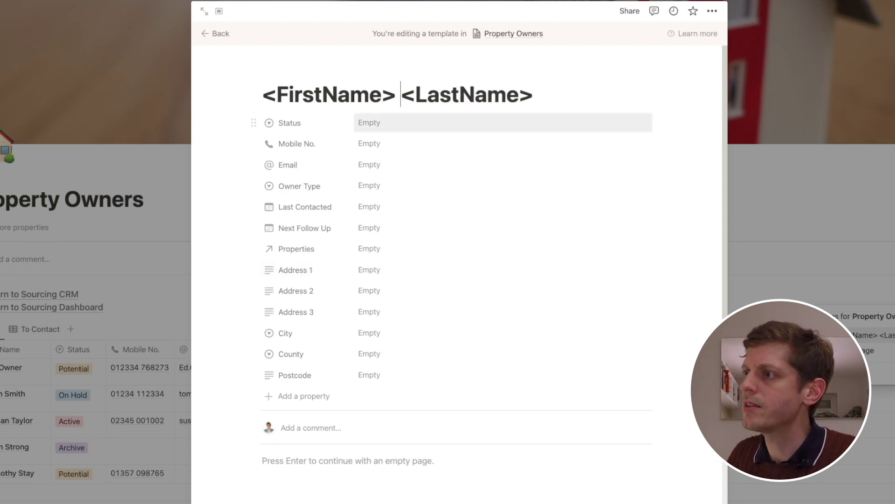
Set the template's default Status to Potential, leaving Owner Type and Last Contacted empty
left_click(368, 122)
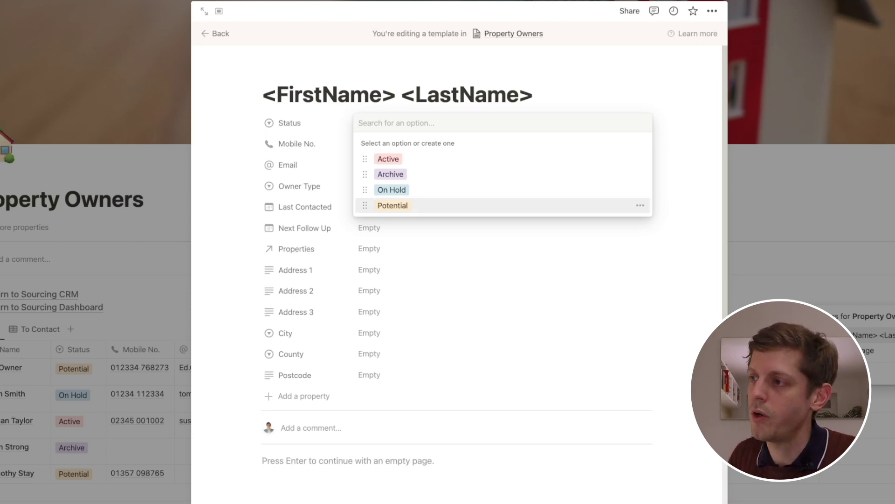
left_click(392, 205)
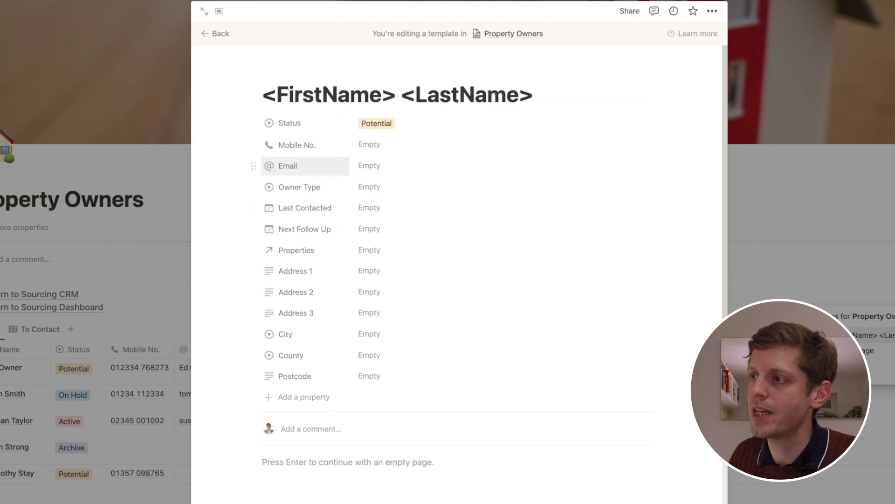
left_click(369, 187)
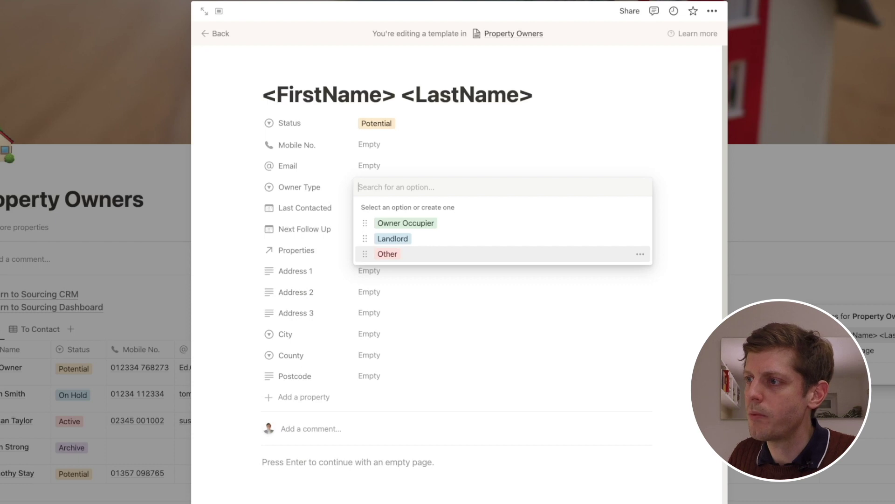
key("Escape")
left_click(369, 208)
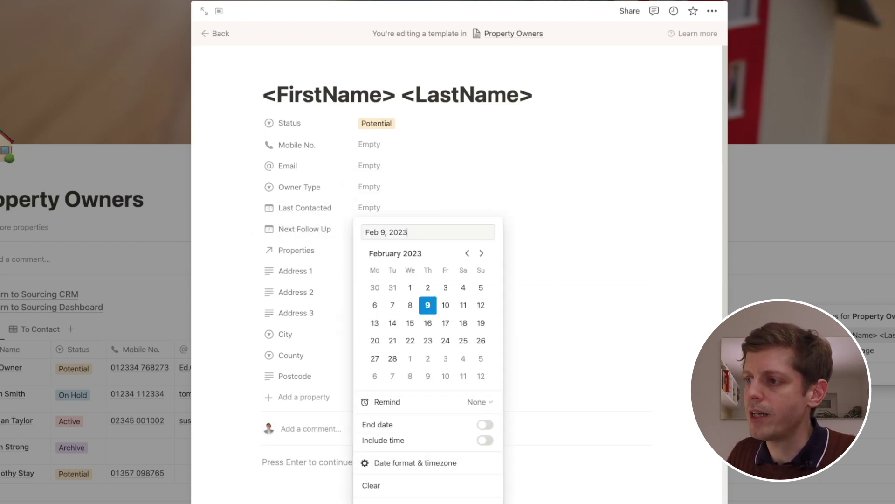
key("Escape")
scroll(304, 275, "down", 2)
key("Return")
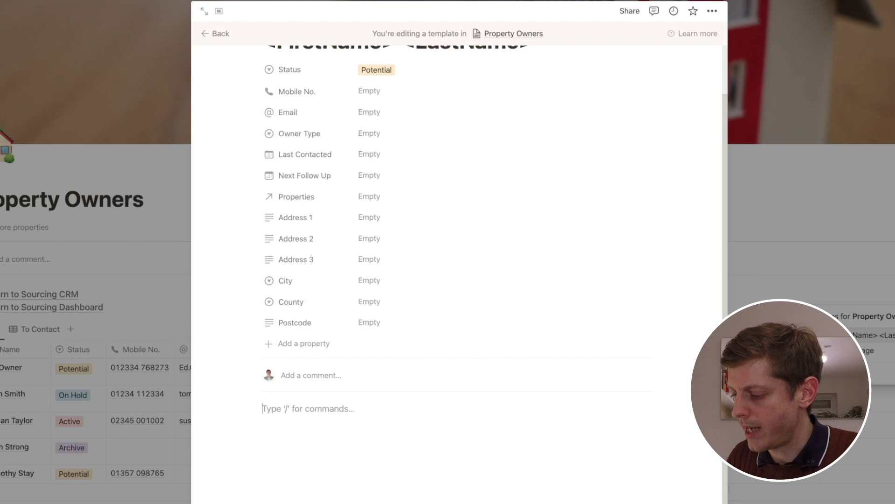
Add Background Information and Selling Circumstances lines, followed by lines 1, 2 and 3, to the template body
type("Background Information")
key("Return")
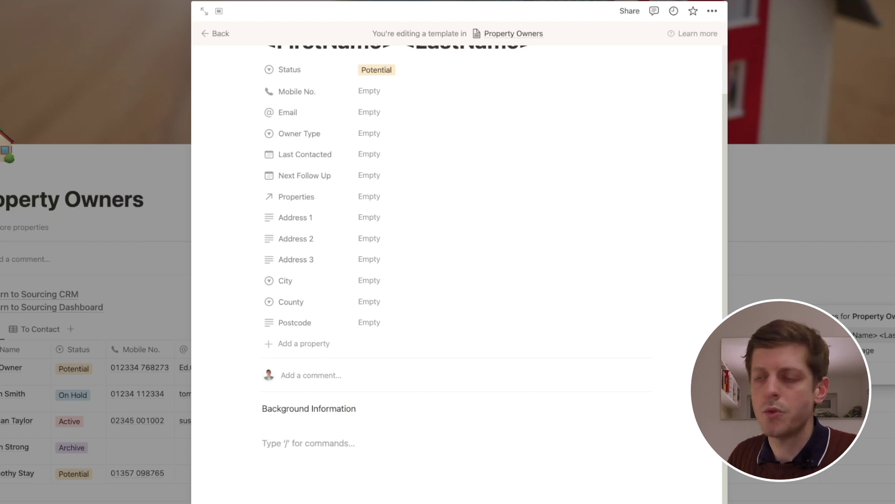
type("Selling C")
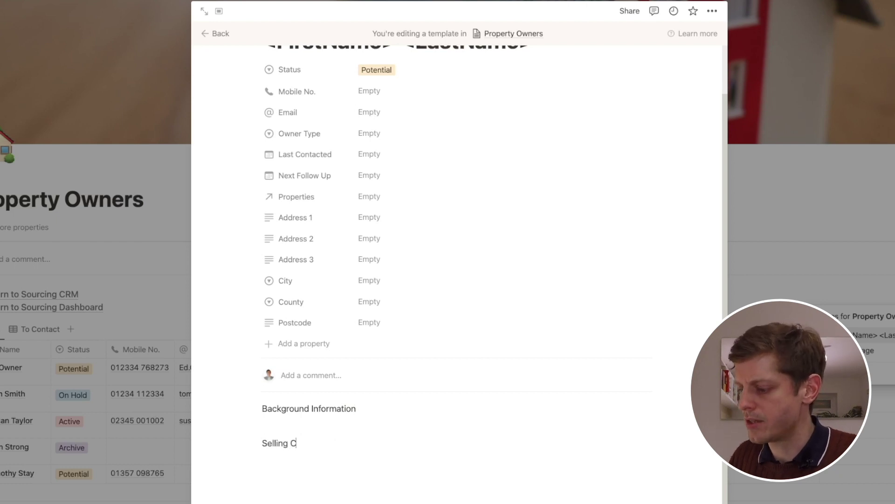
type("ircumstances")
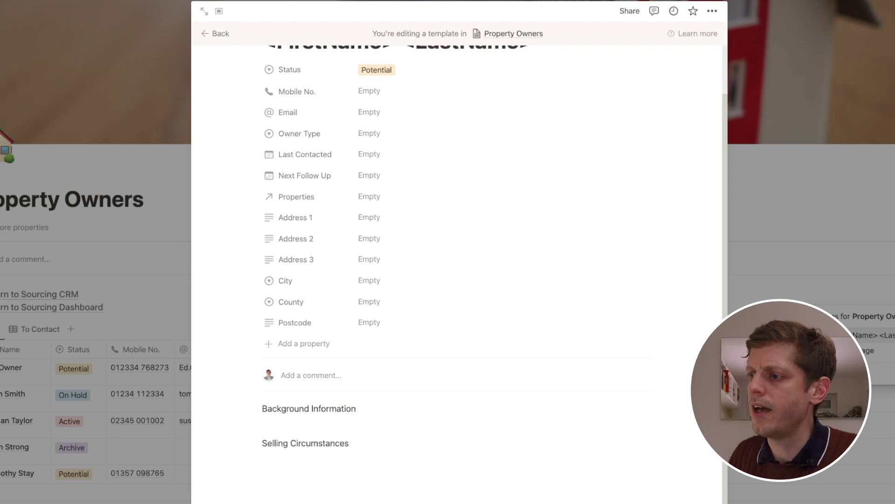
key("Return")
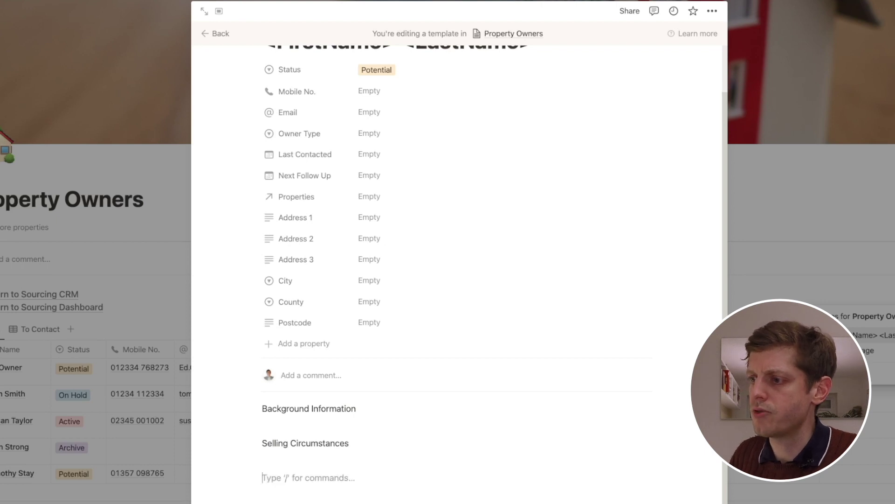
type("1")
key("Return")
type("2")
key("Return")
type("3")
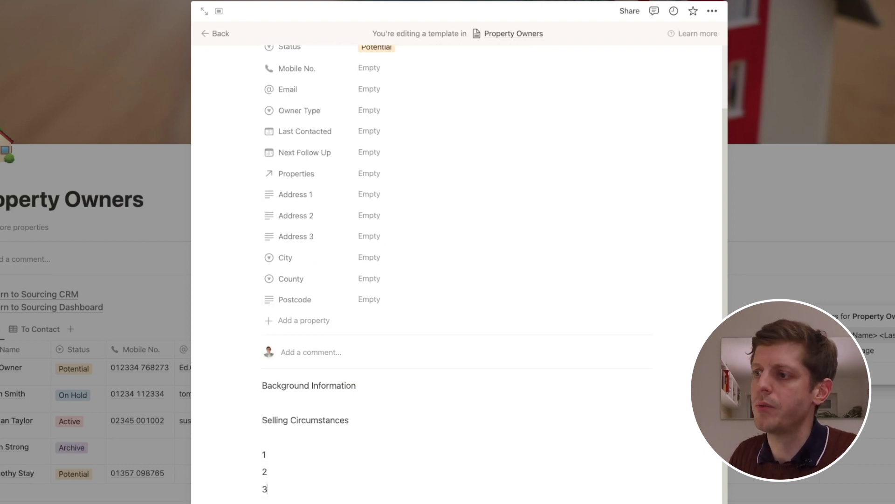
left_click(280, 402)
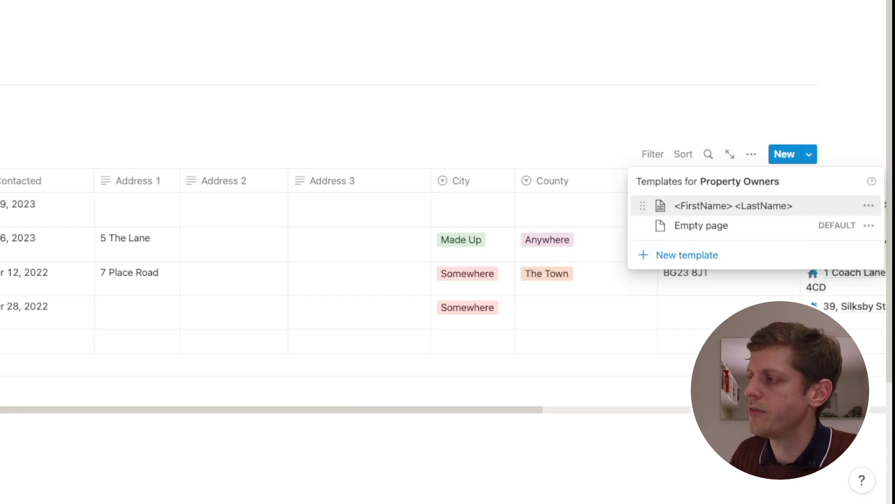
Reopen the Property Owners templates list and bring up the '<FirstName> <LastName>' template's actions
key("Escape")
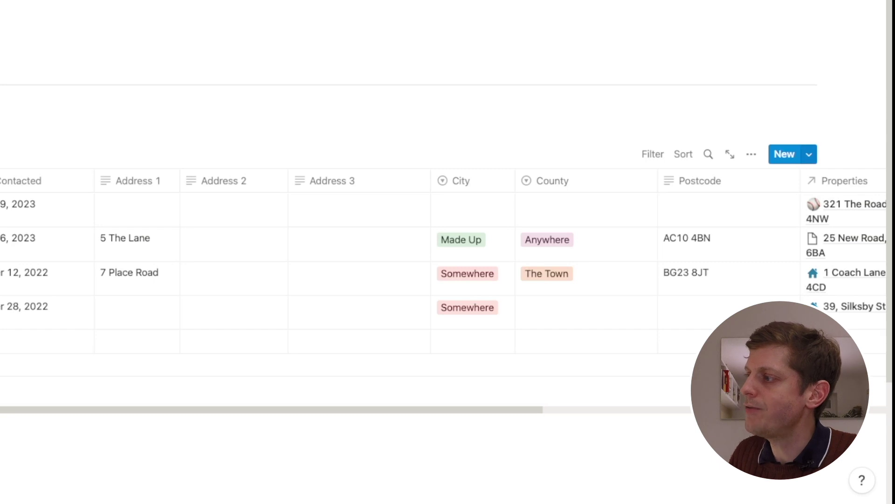
left_click(809, 154)
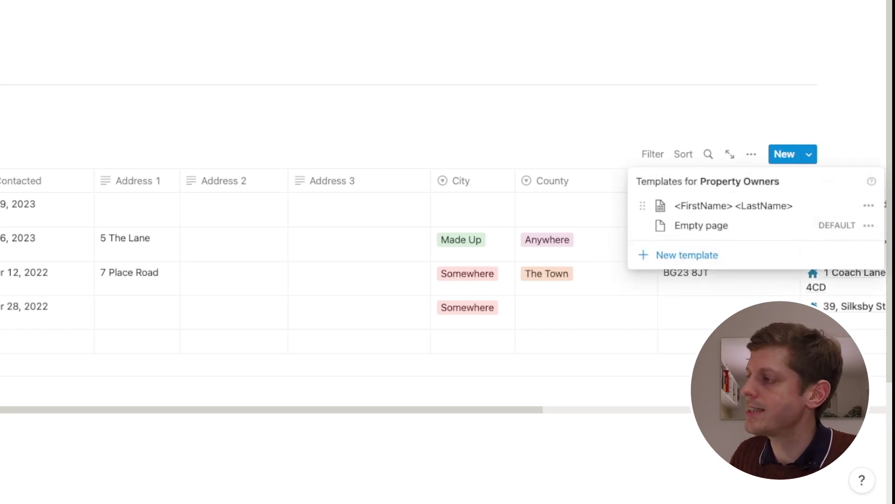
left_click(868, 205)
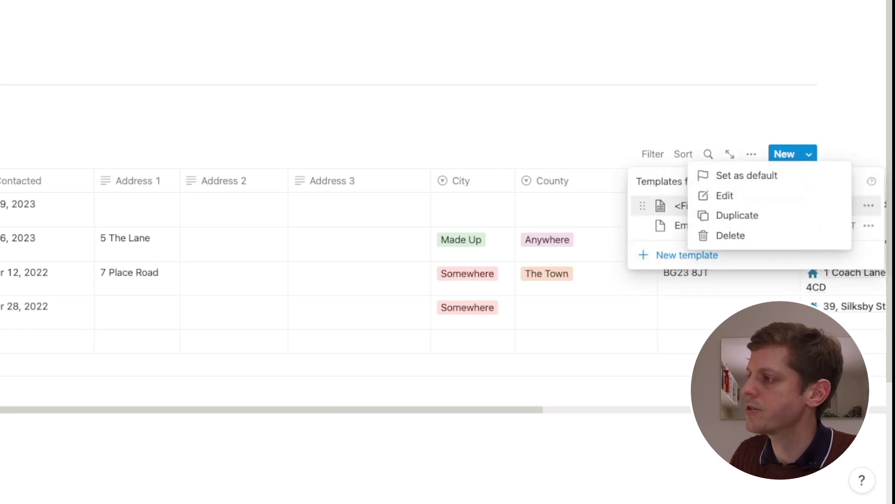
Set the template as default for all Property Owners views and title the new page with the owner's name
left_click(747, 175)
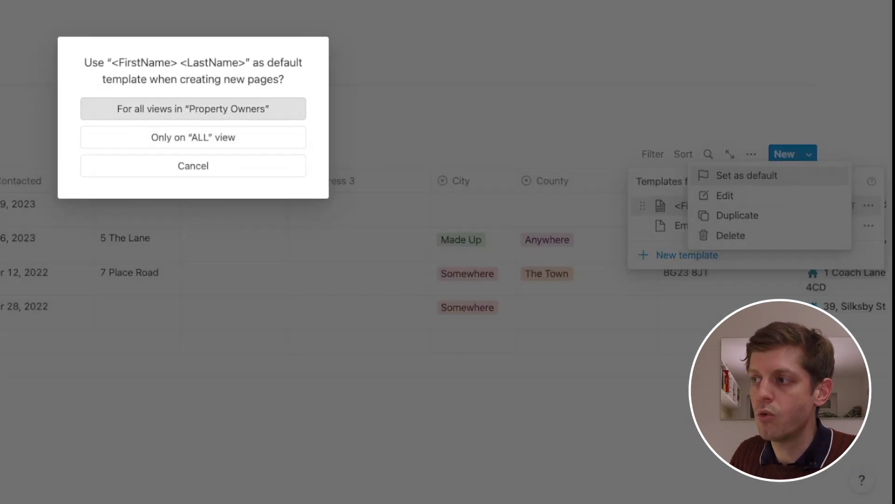
key("Return")
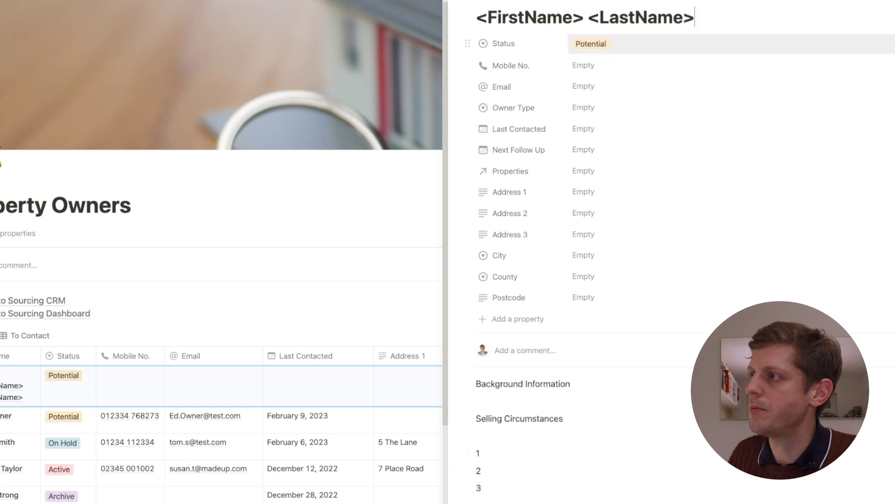
key("ctrl+a")
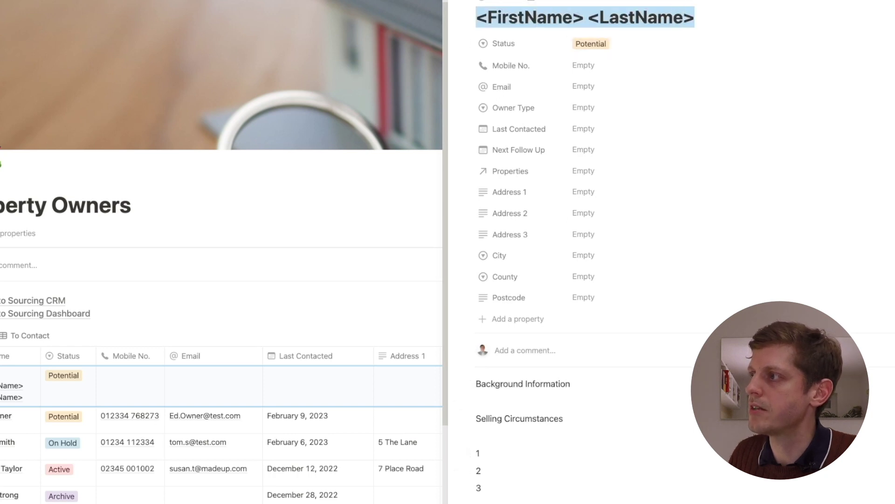
type("Bob")
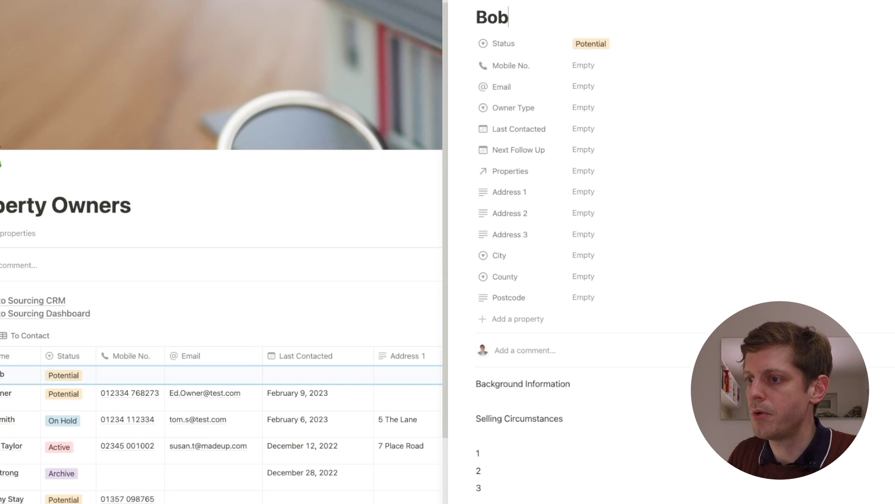
type(" Owner")
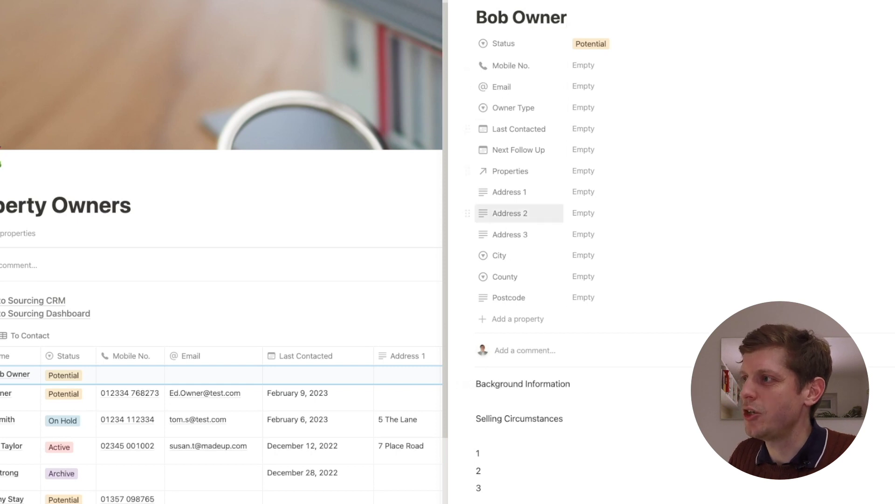
key("Escape")
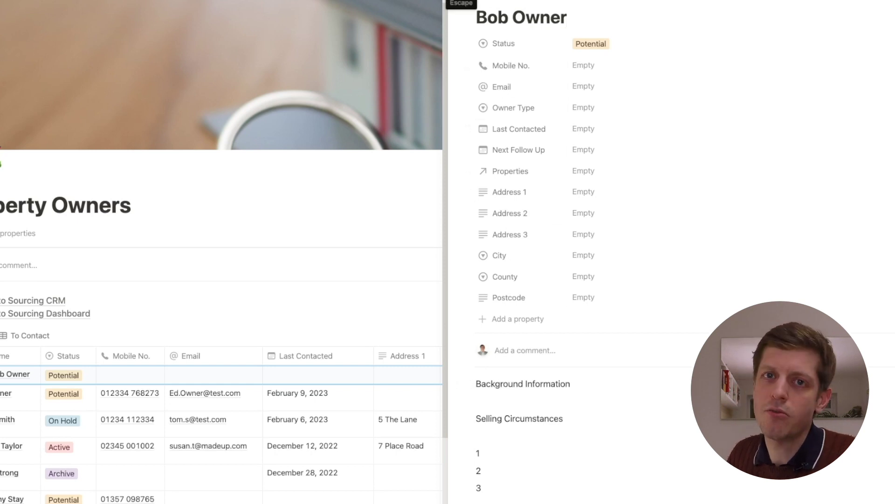
Check the templated Selling Circumstances notes on the new owner page and finish editing
left_click_drag(483, 488, 474, 415)
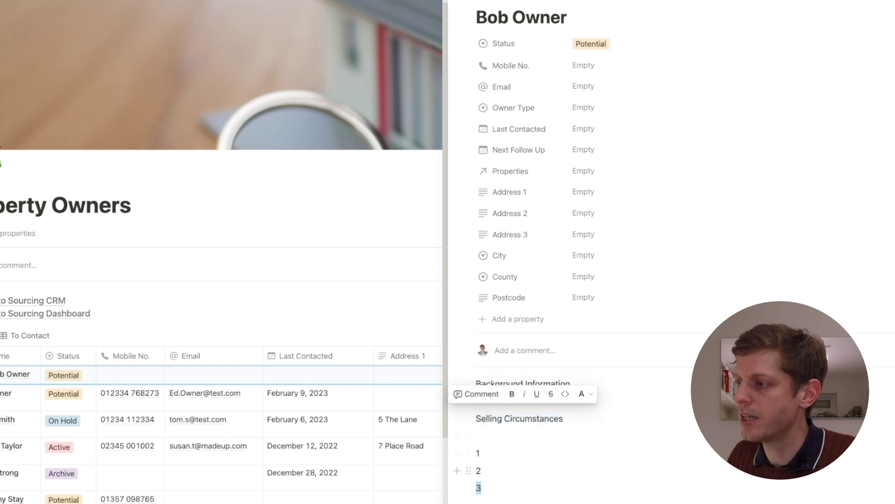
left_click(481, 487)
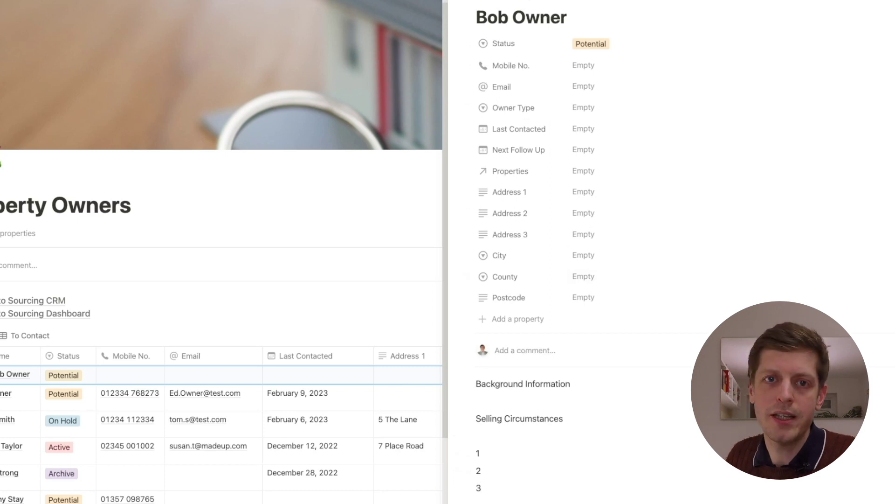
key("Escape")
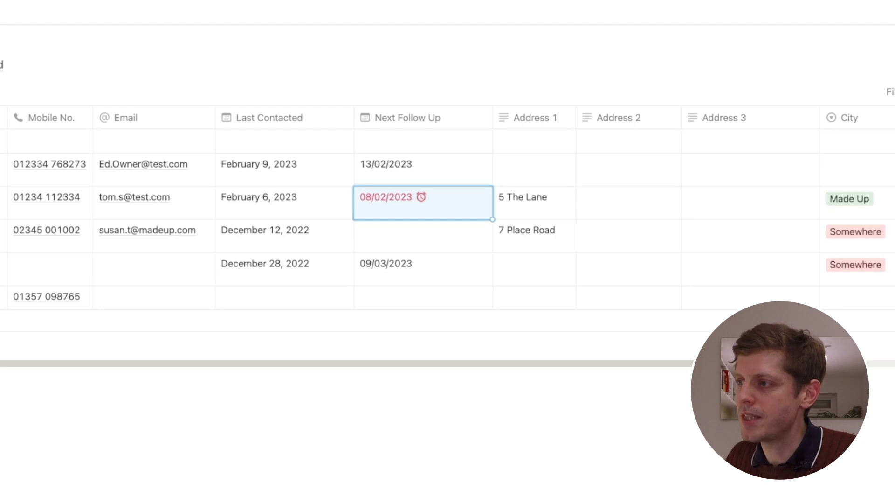
Set Next Follow Up to 16 February 2023 with an on-the-day 9:00 AM reminder
key("Return")
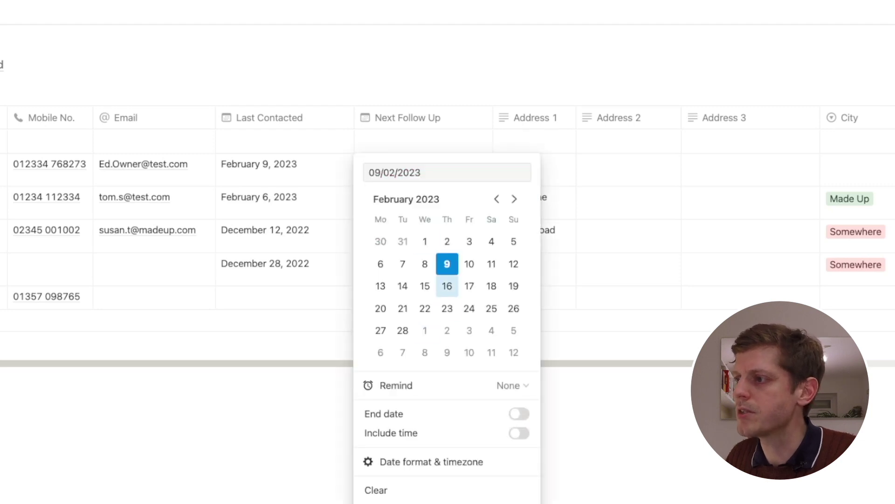
left_click(447, 286)
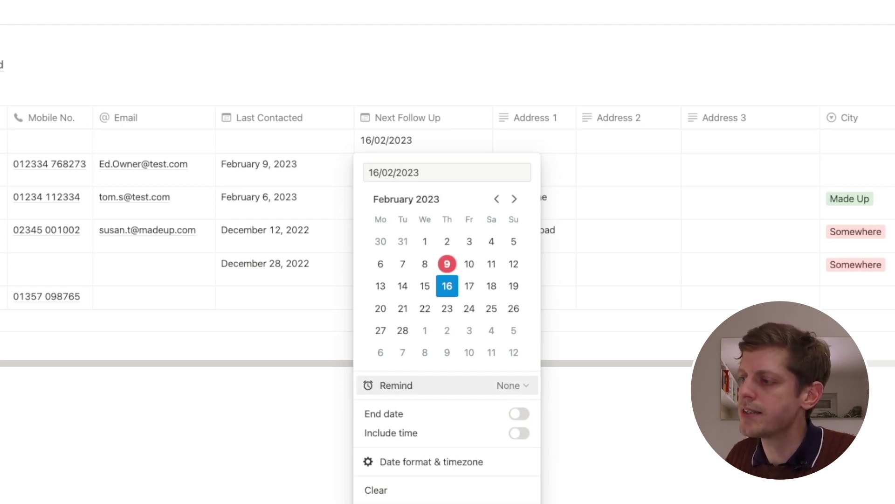
left_click(511, 385)
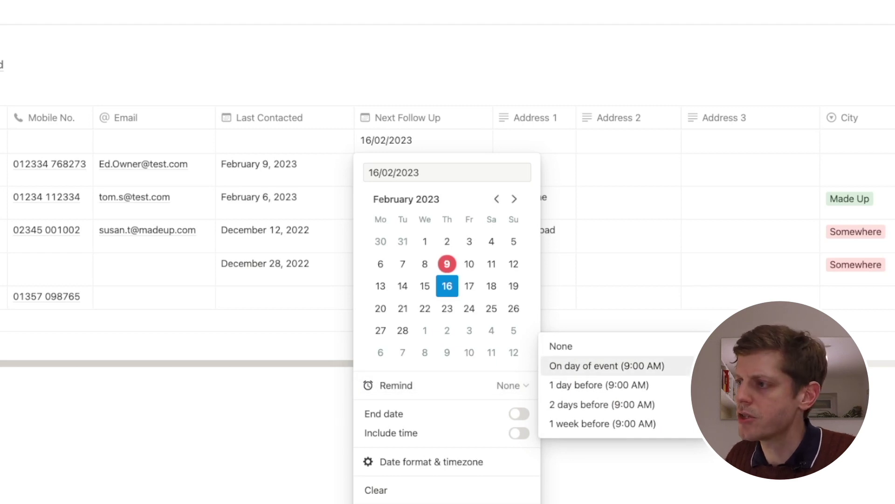
left_click(606, 366)
key("Escape")
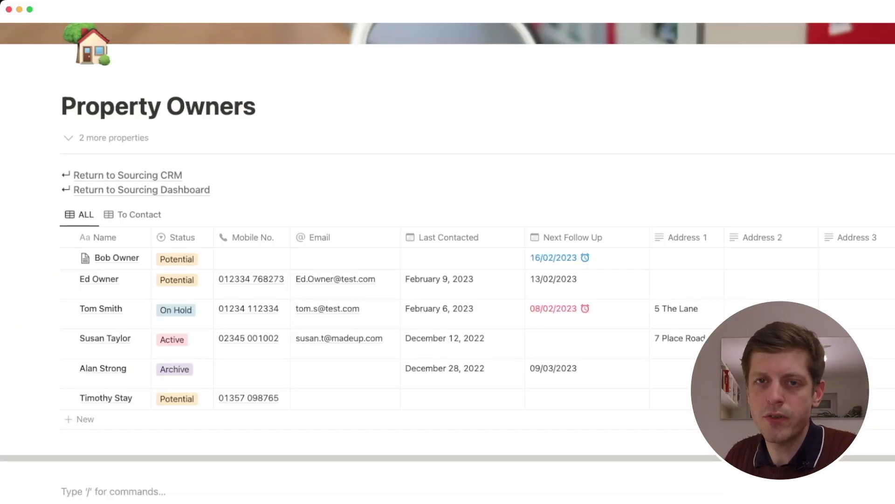
Insert a new linked view of the Property Owners database using /linked
type("/")
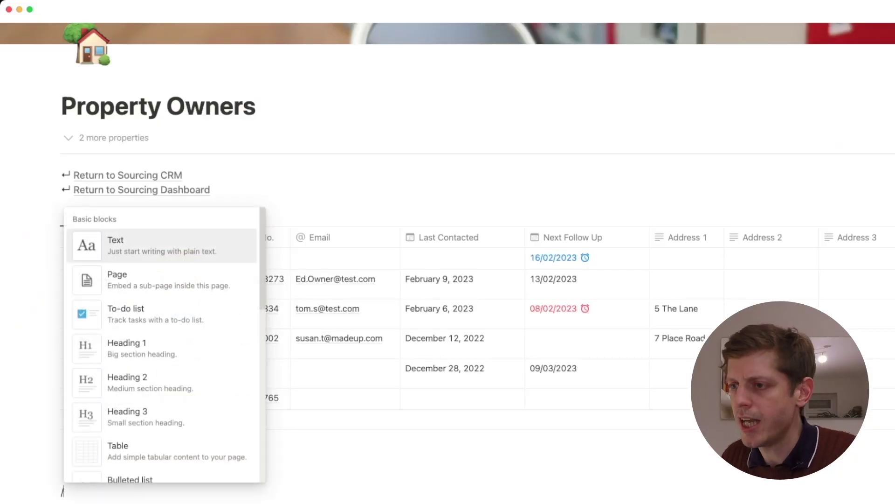
type("linked")
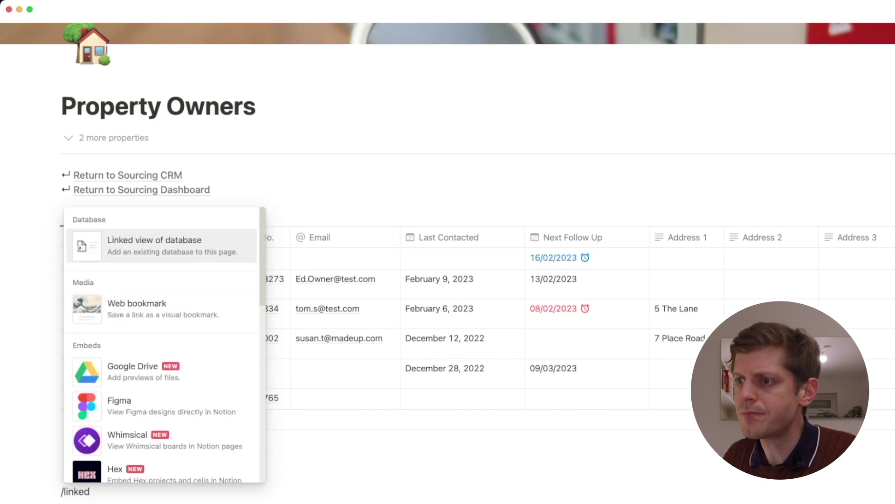
key("Return")
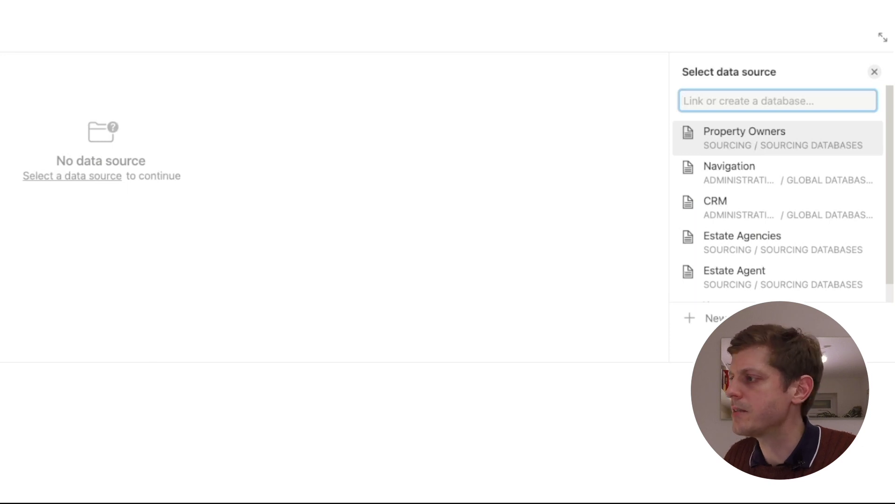
type("propert")
key("Return")
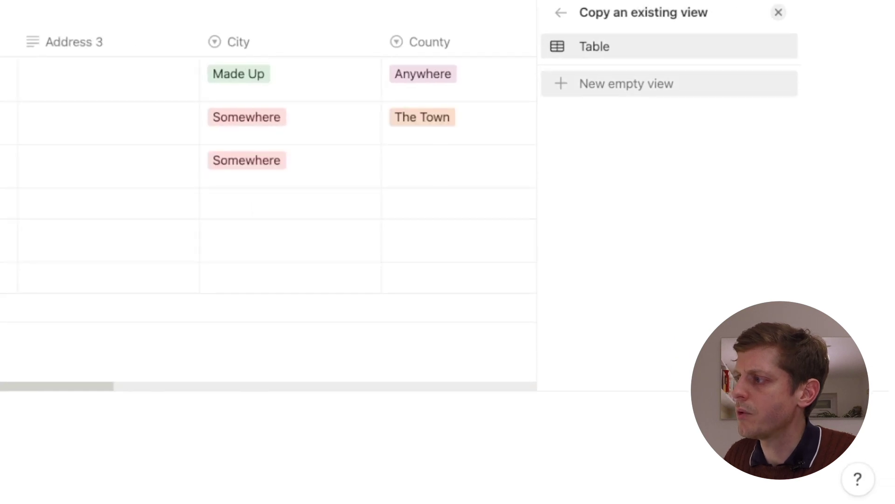
key("Return")
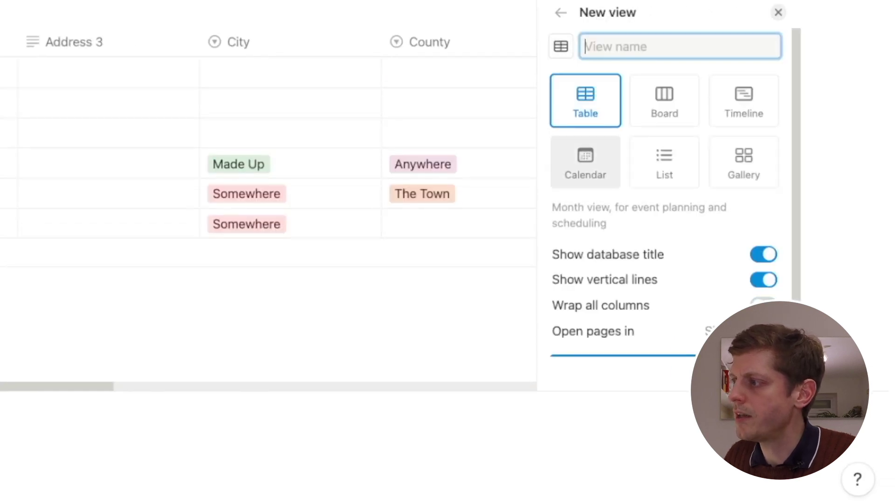
Make the linked view a calendar by Next Follow Up with the database title hidden
left_click(585, 161)
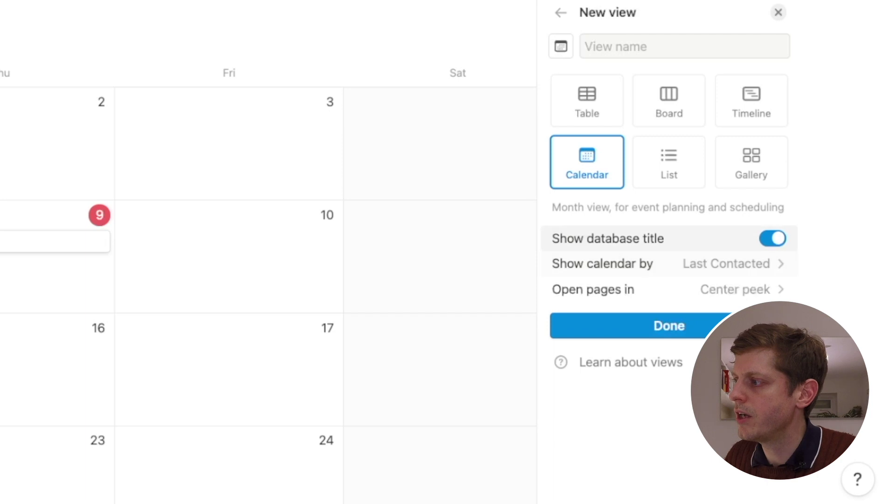
left_click(772, 238)
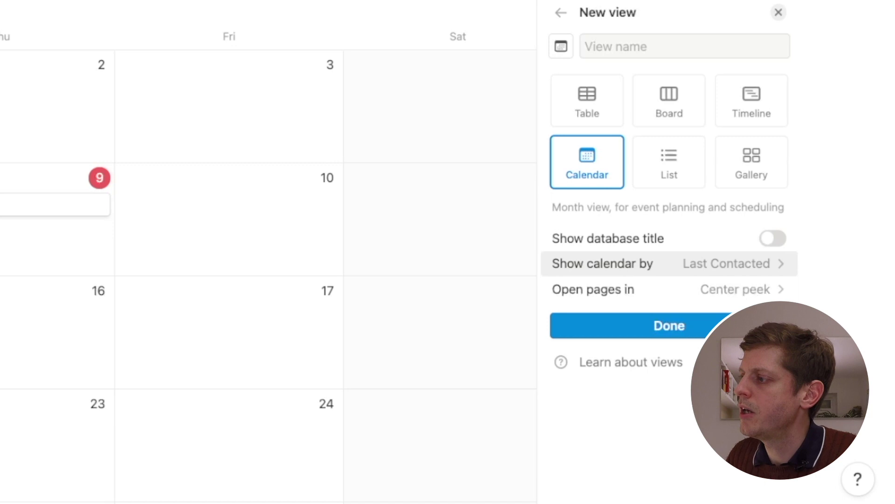
left_click(662, 264)
left_click(611, 356)
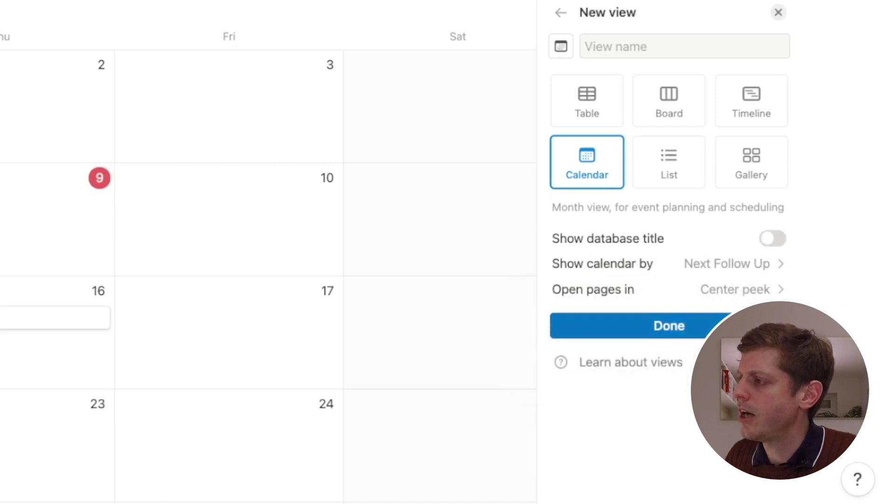
left_click(669, 326)
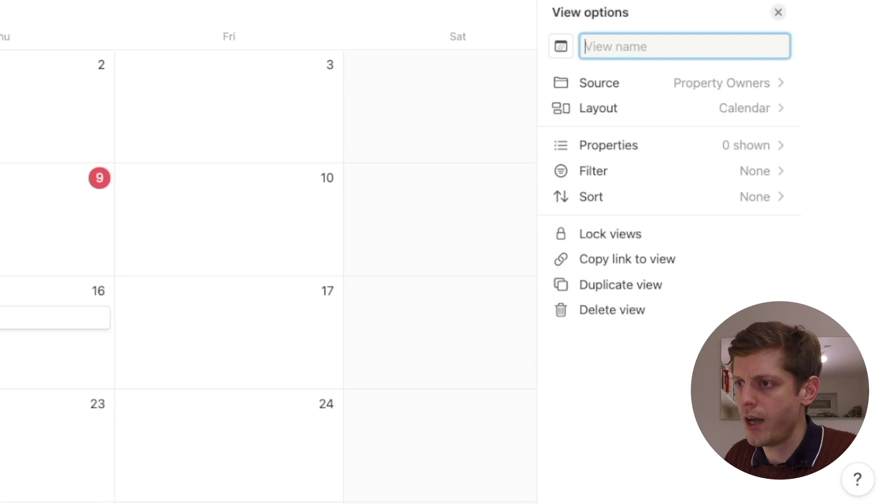
Name the calendar view 'Next Follow Ups' and show Mobile No. on its cards
type("Nex")
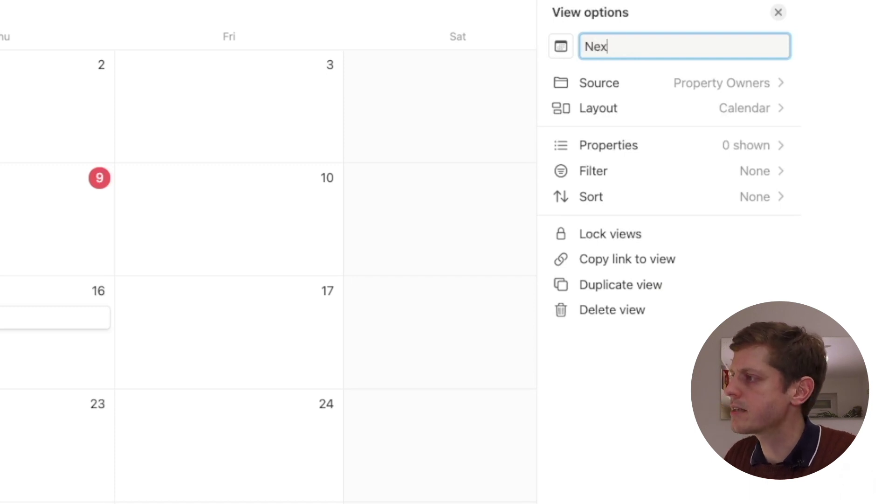
type("t Follow Ups")
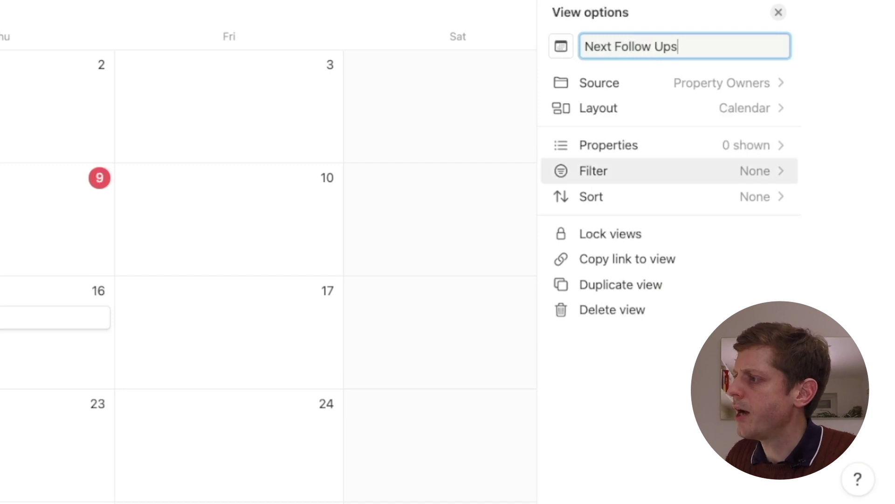
left_click(609, 145)
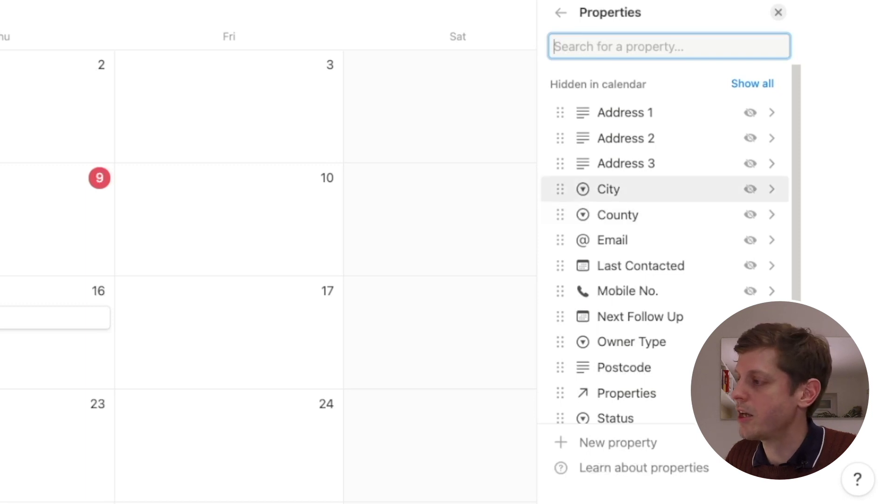
left_click(750, 290)
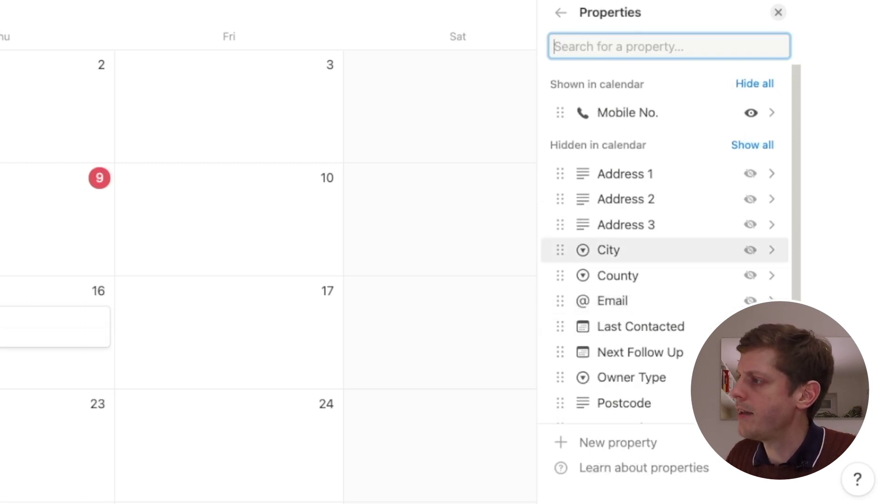
key("Escape")
scroll(448, 252, "down", 5)
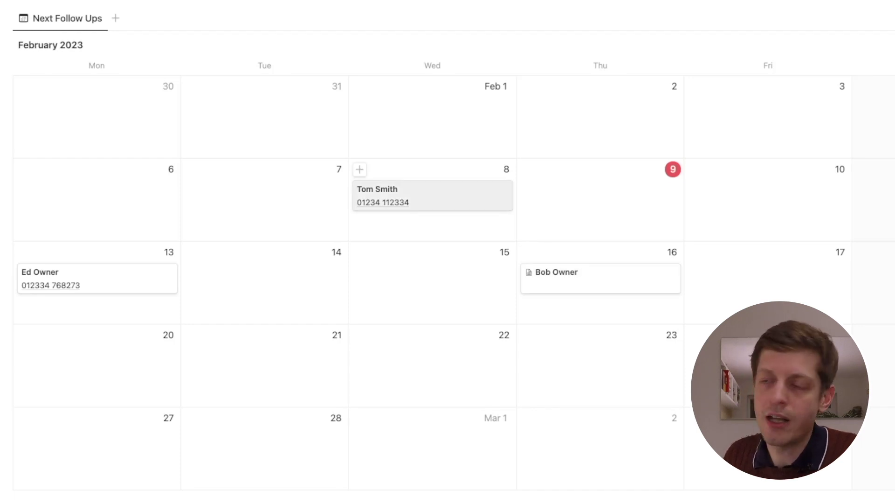
Move the owner's follow-up from 8 to 10 February and open their page
left_click_drag(432, 195, 755, 195)
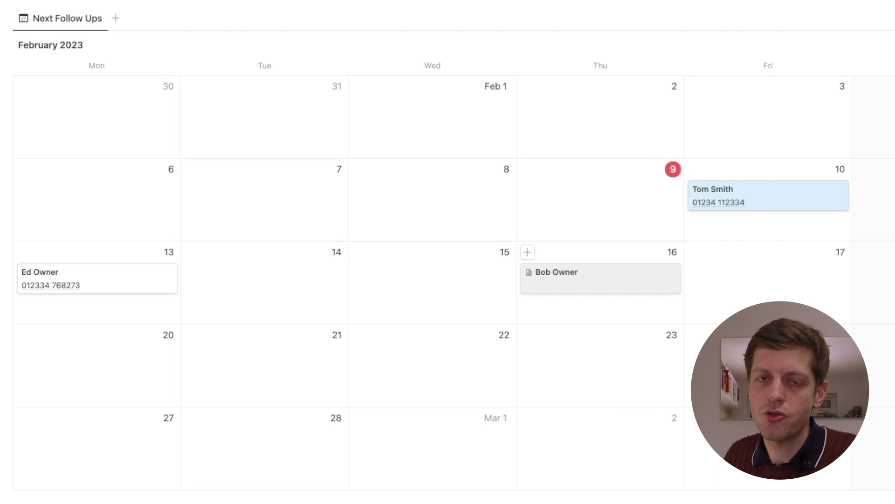
left_click(746, 195)
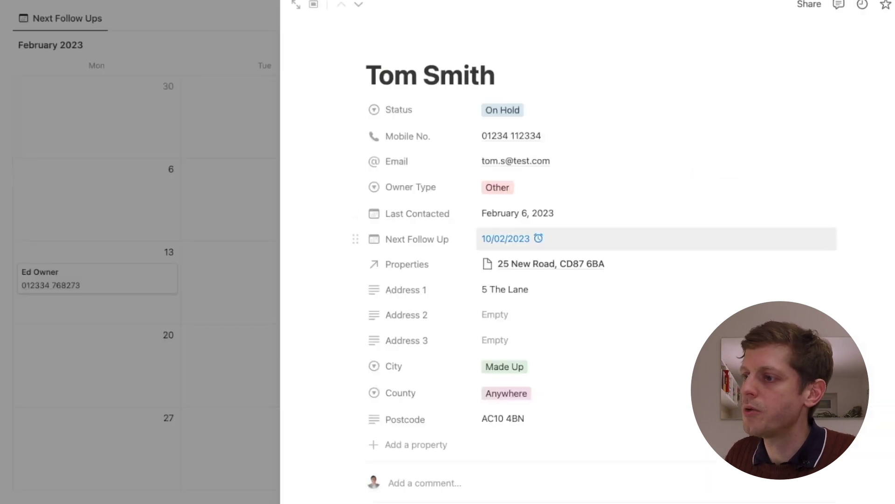
scroll(513, 238, "down", 4)
scroll(606, 261, "up", 3)
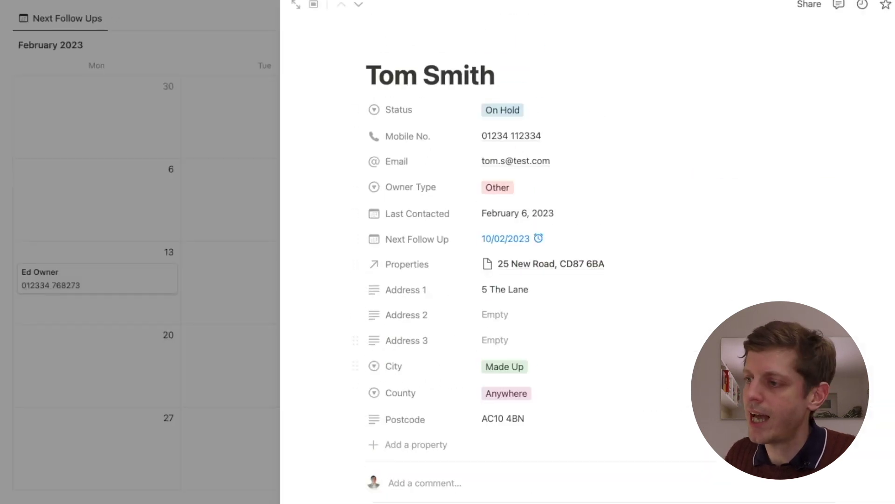
scroll(606, 261, "down", 3)
Note 'Tried to speak on 8th Feb, moved to the 10th', signed with the author's initials
key("Return")
type("Tried to spea")
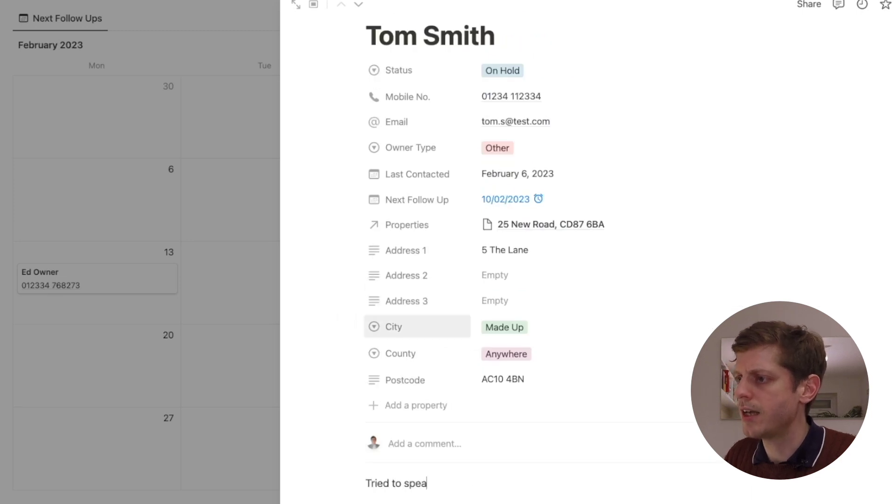
type("k on")
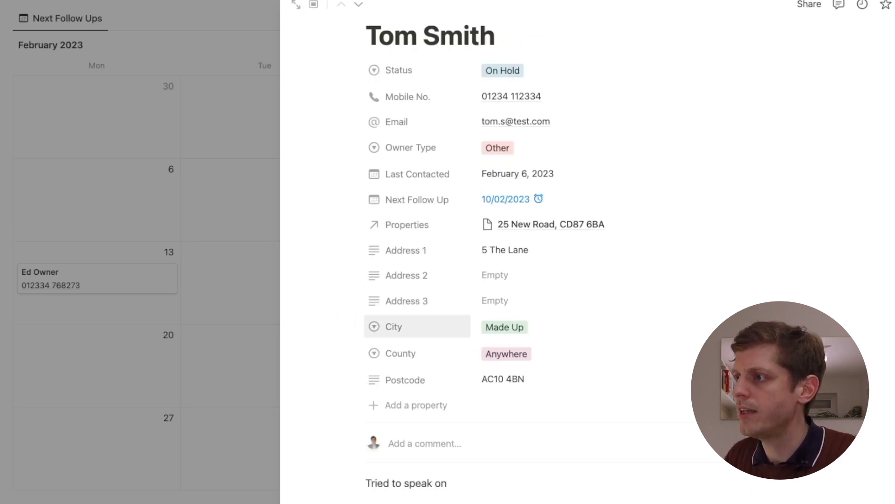
type(" 8th")
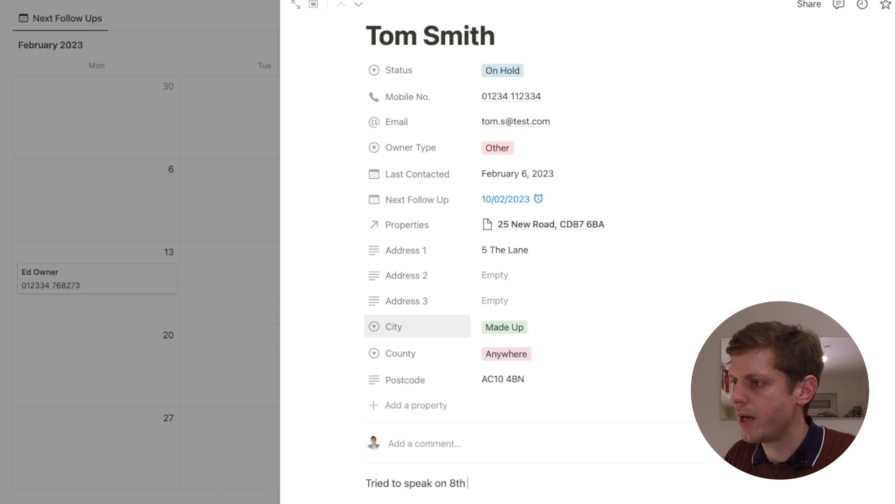
type(" Feb, moved")
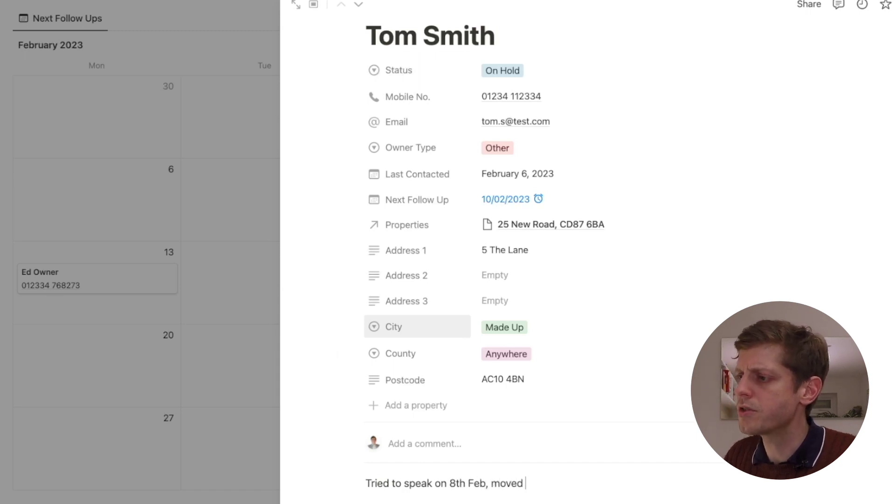
type(" to the 10th AG")
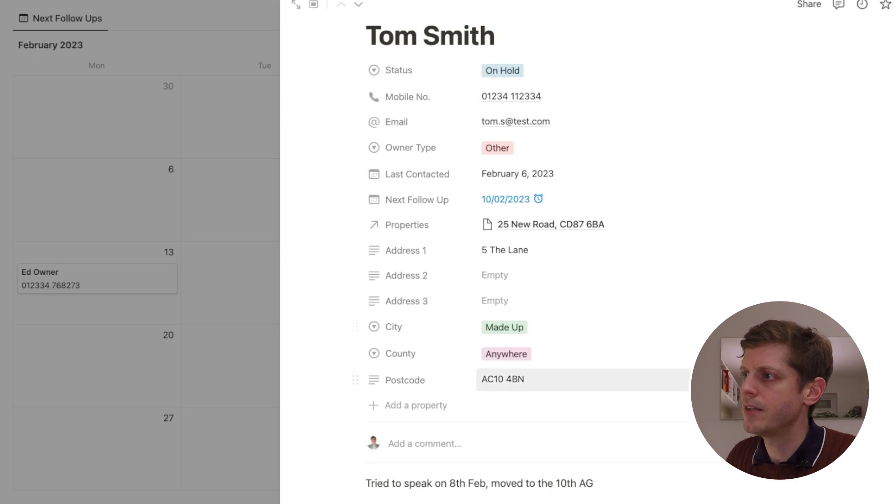
key("Escape")
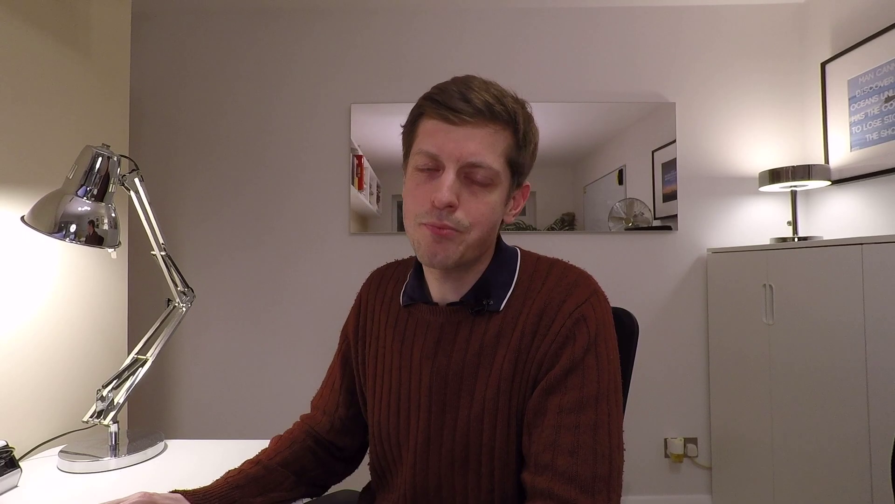